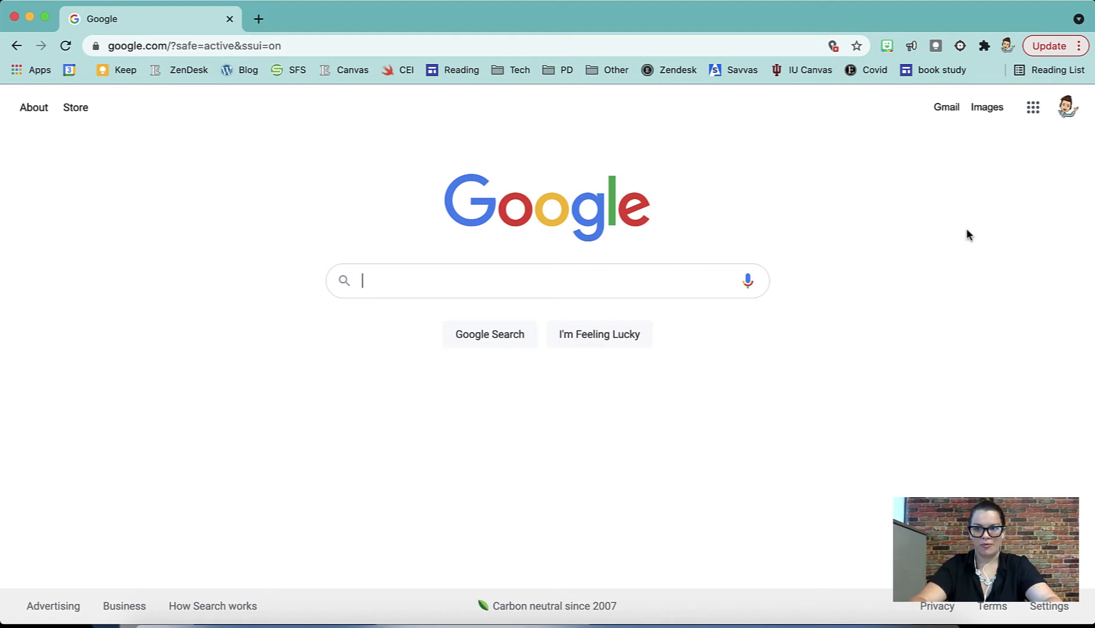
# - Open Google Meet from the Google apps grid
pyautogui.click(1035, 107)
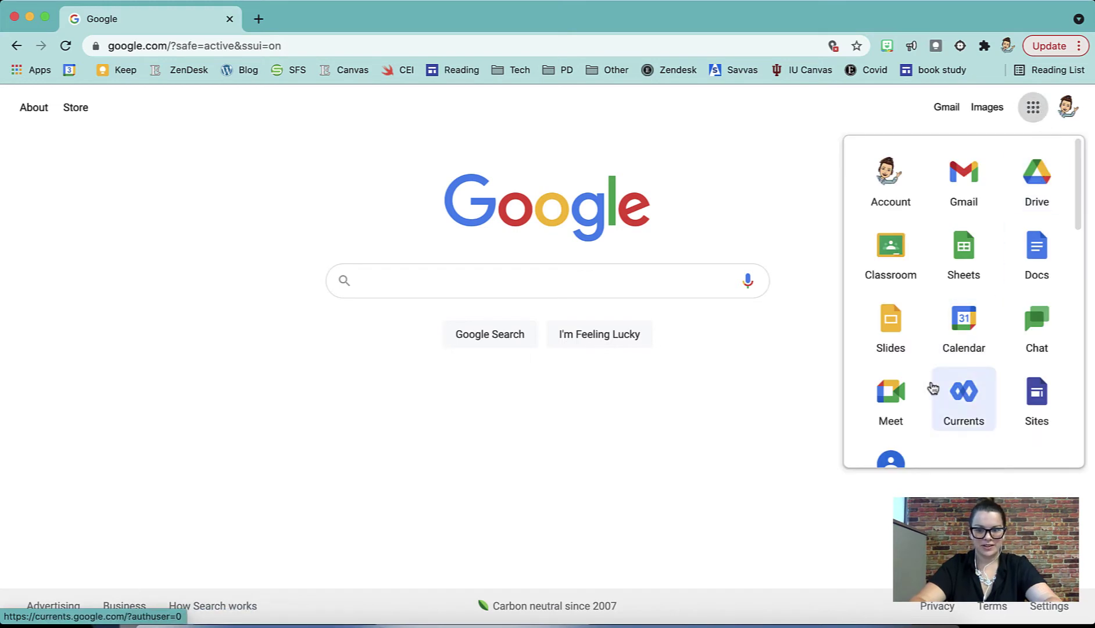
pyautogui.scroll(-2, 930, 387)
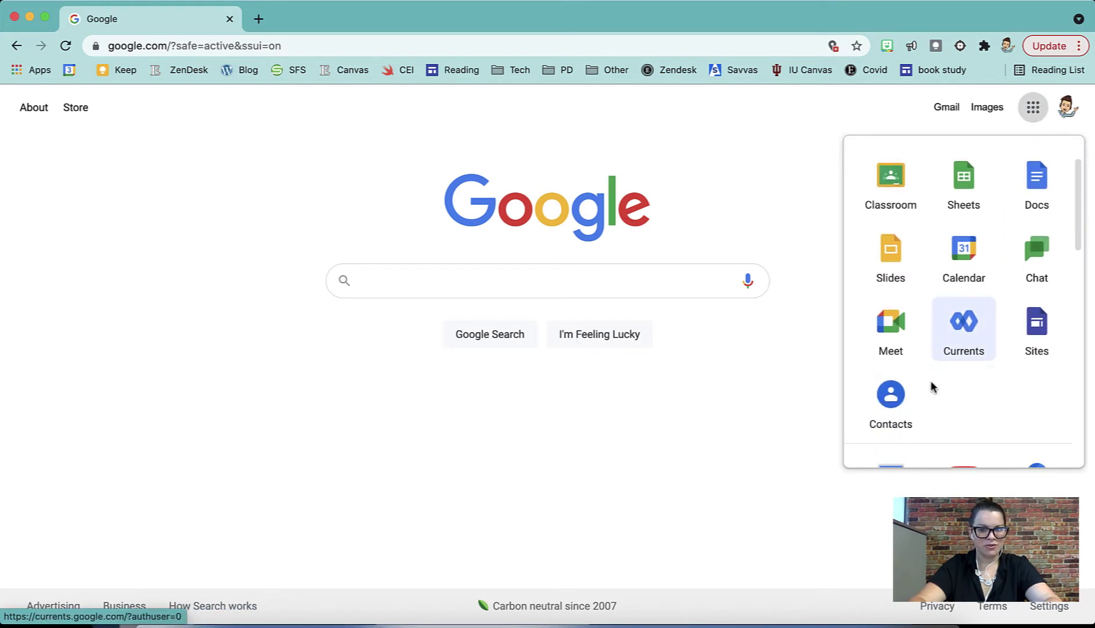
pyautogui.click(896, 344)
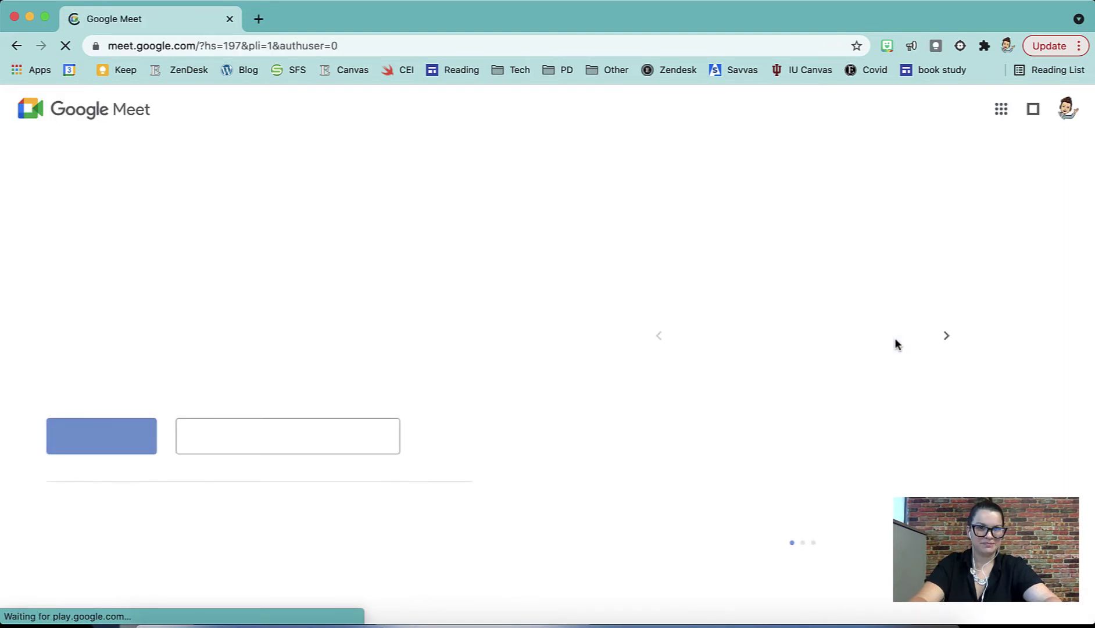
# - Load meet.google.com in a new browser tab
pyautogui.click(263, 26)
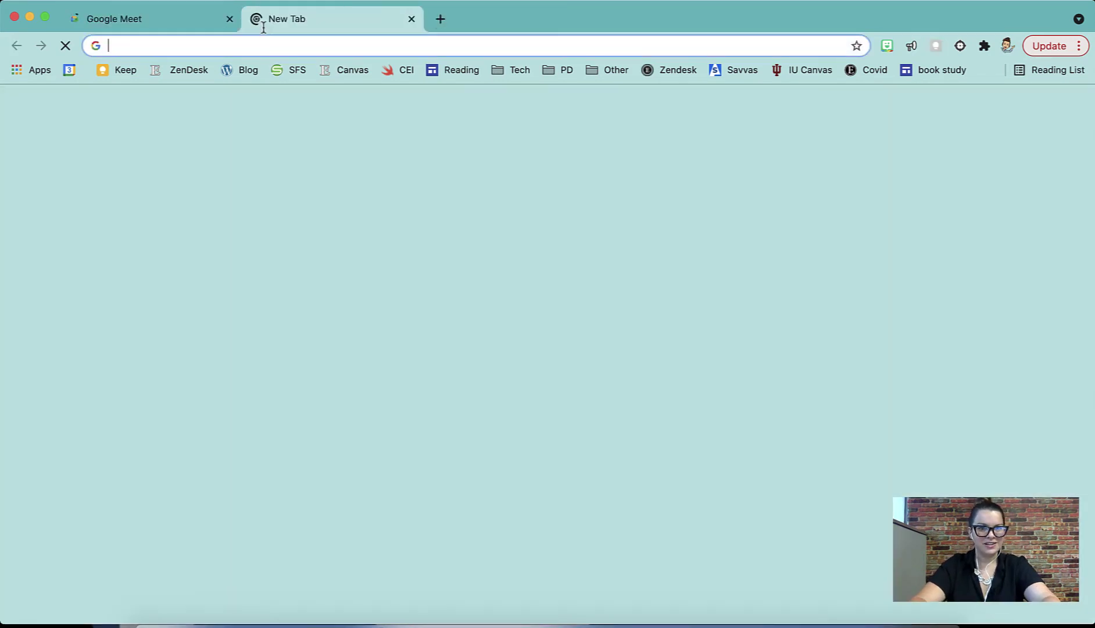
pyautogui.write('meet.google.com')
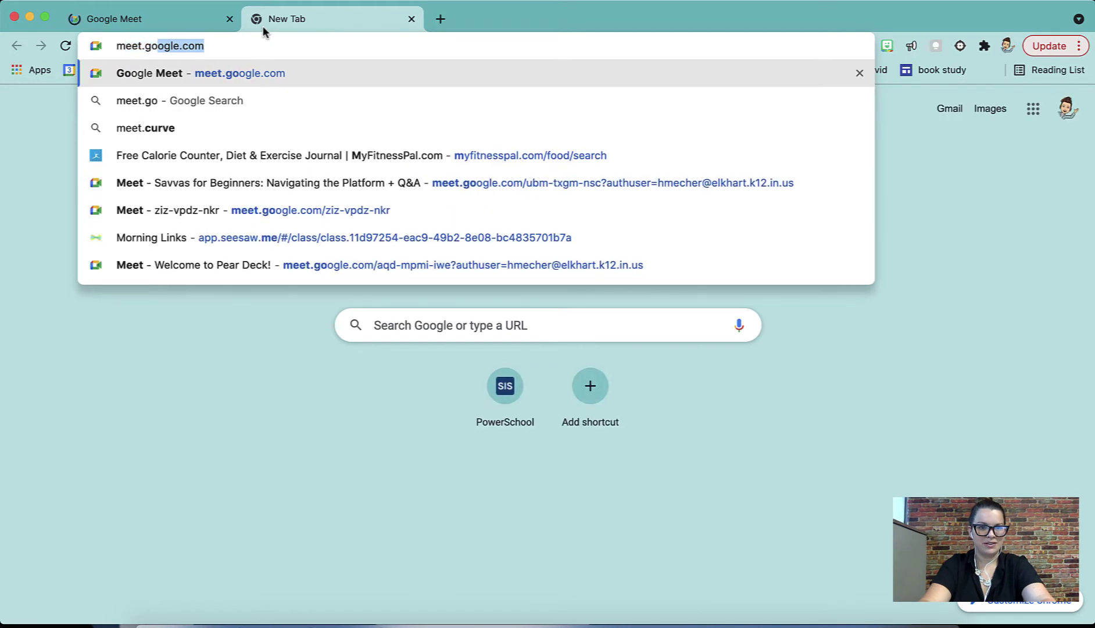
pyautogui.press('Return')
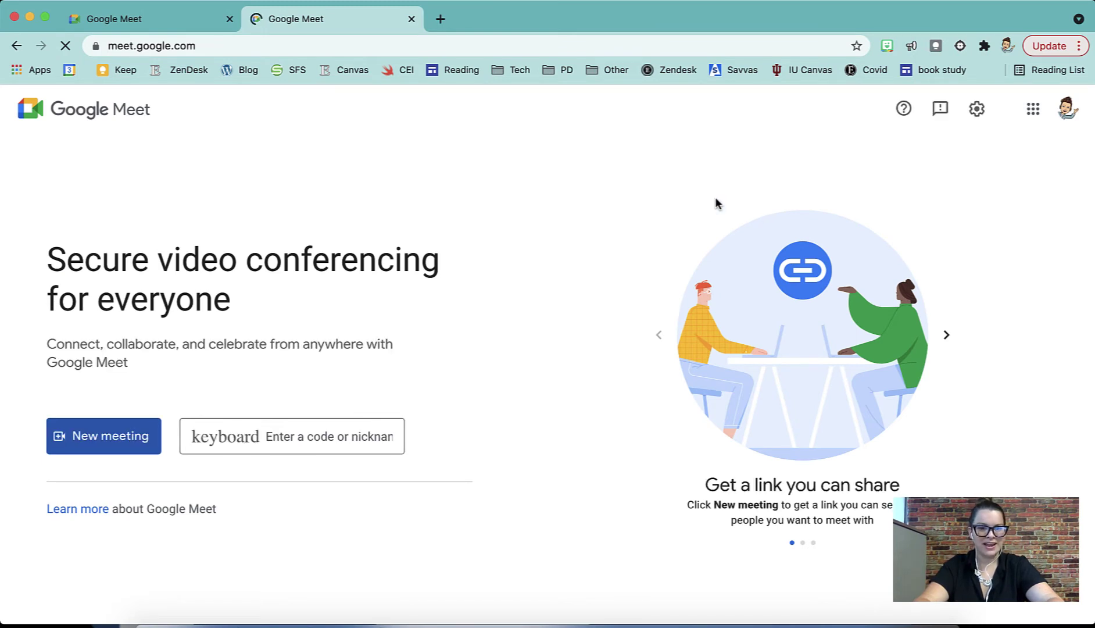
# - Enter the meeting nickname 'Mec' and join that meeting
pyautogui.click(466, 526)
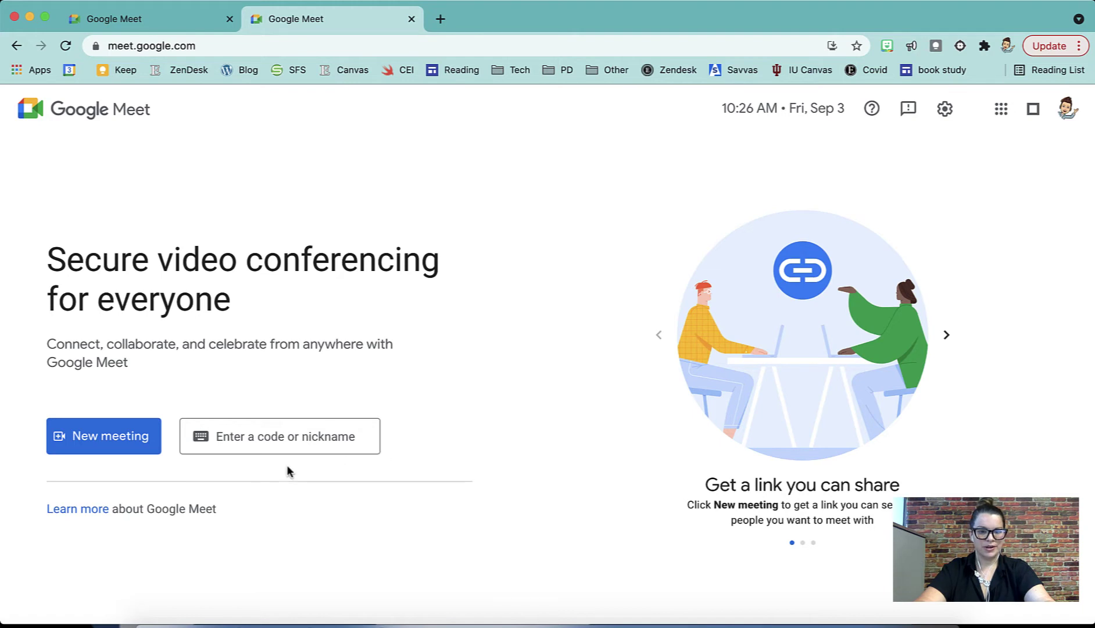
pyautogui.click(237, 437)
pyautogui.write('Mecher123')
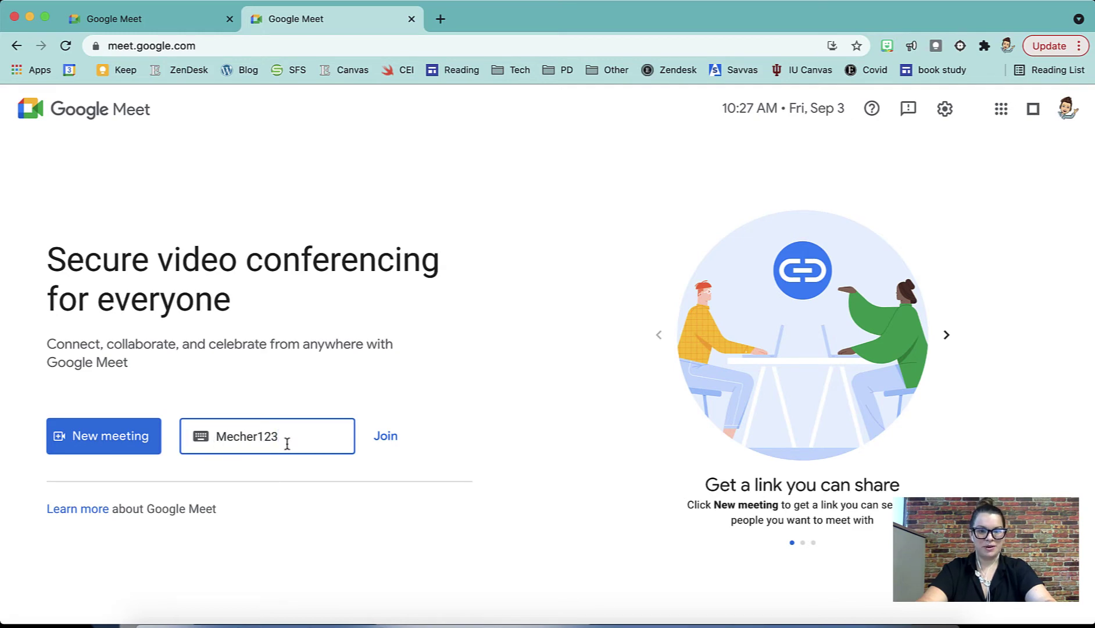
pyautogui.click(387, 437)
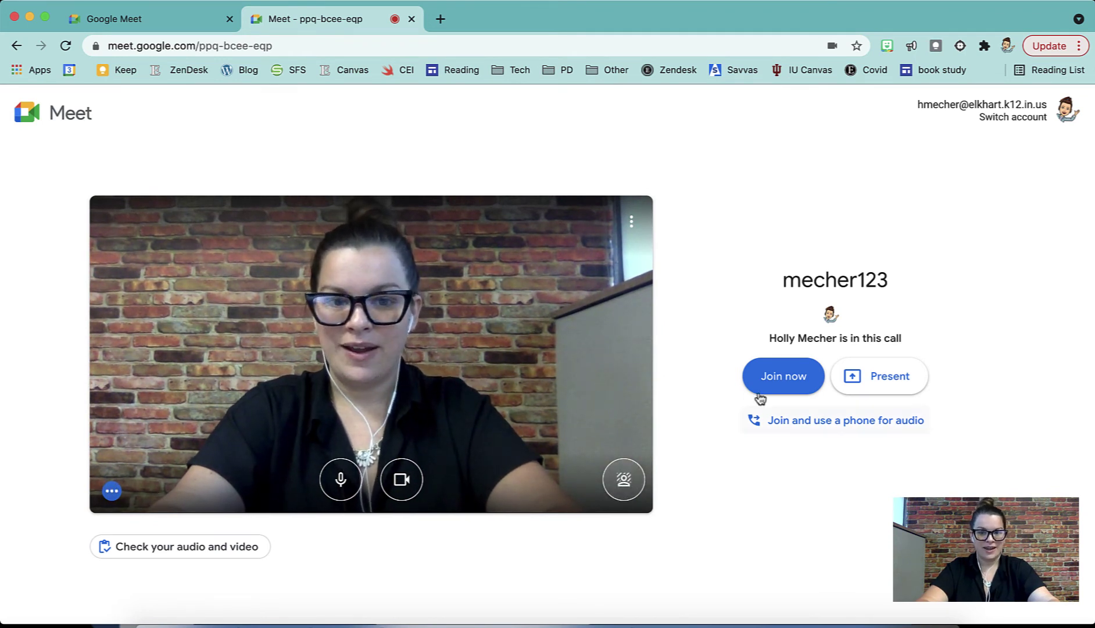
# - Enter the call from the lobby and show the People panel with both participants
pyautogui.click(805, 379)
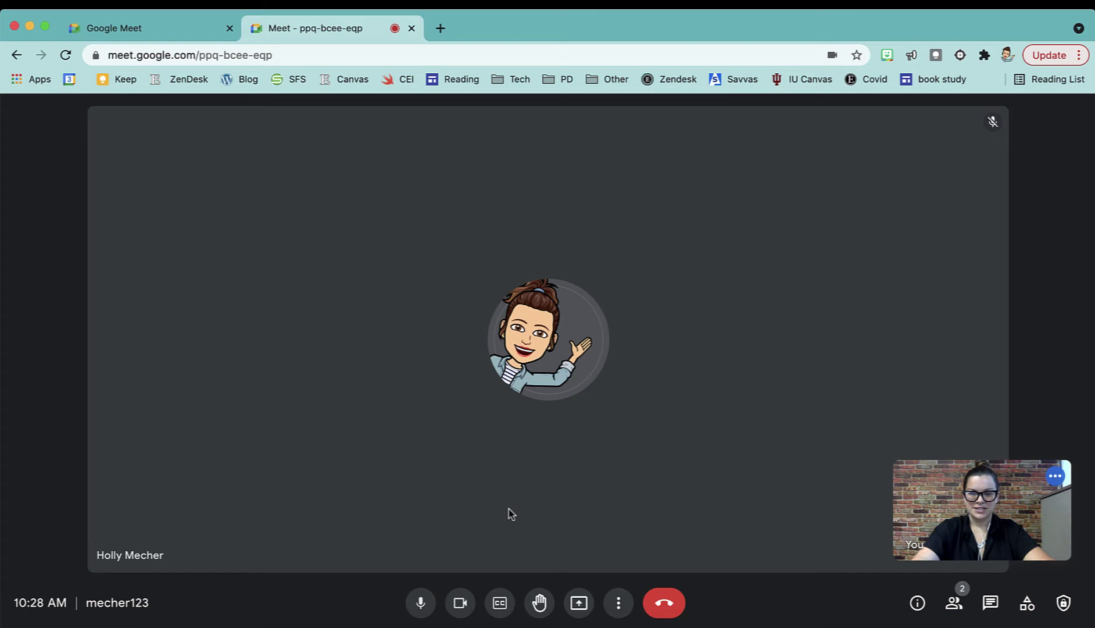
pyautogui.click(954, 605)
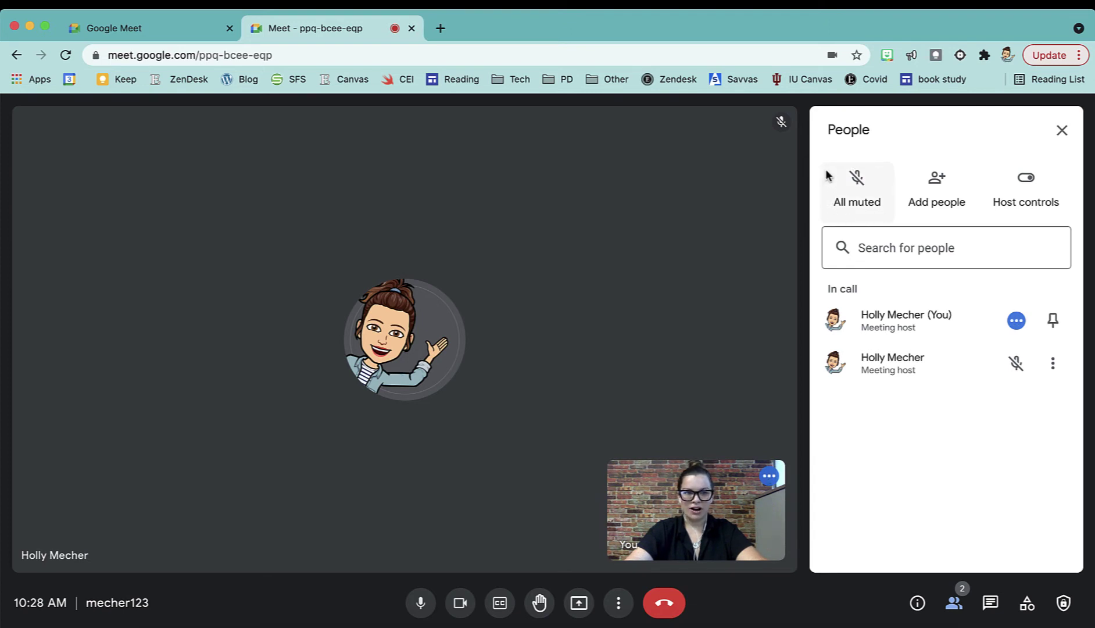
pyautogui.click(861, 183)
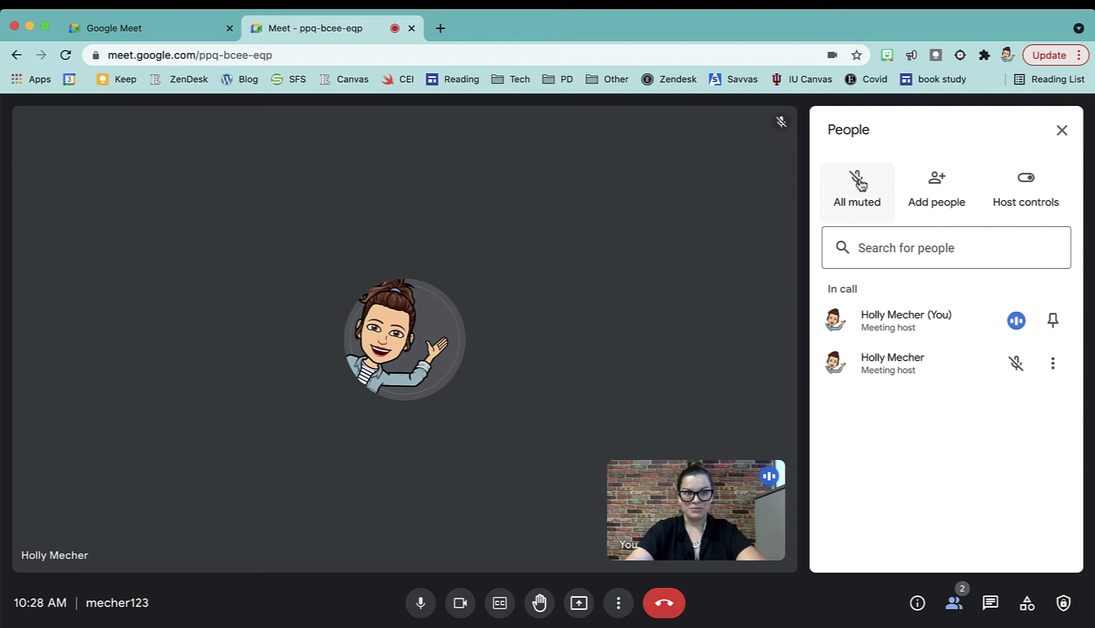
pyautogui.click(1035, 205)
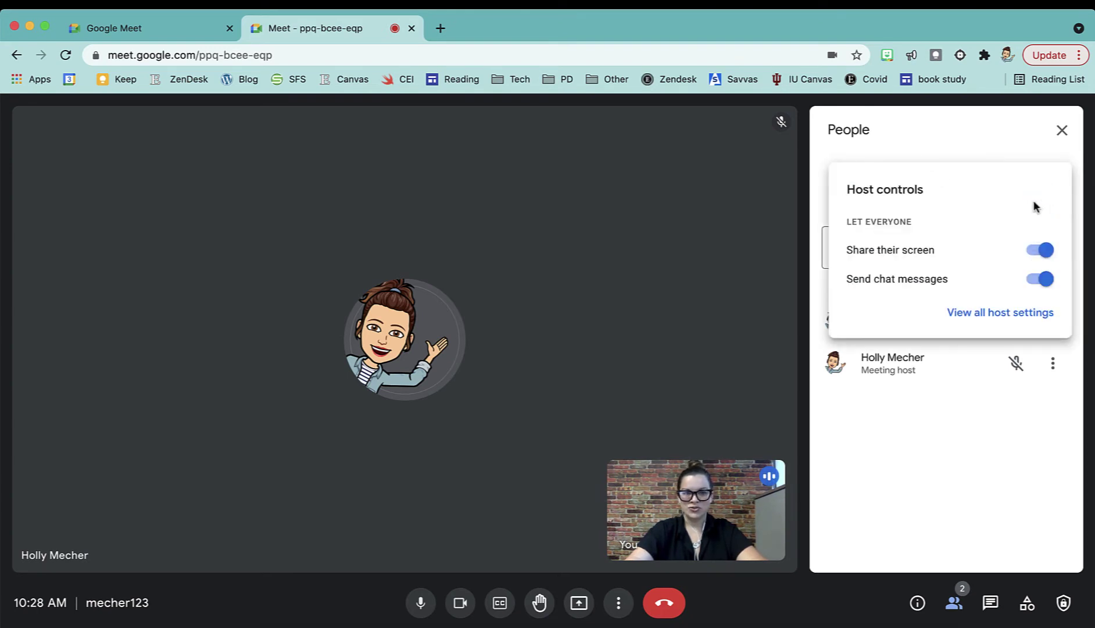
pyautogui.click(1045, 282)
pyautogui.click(1044, 282)
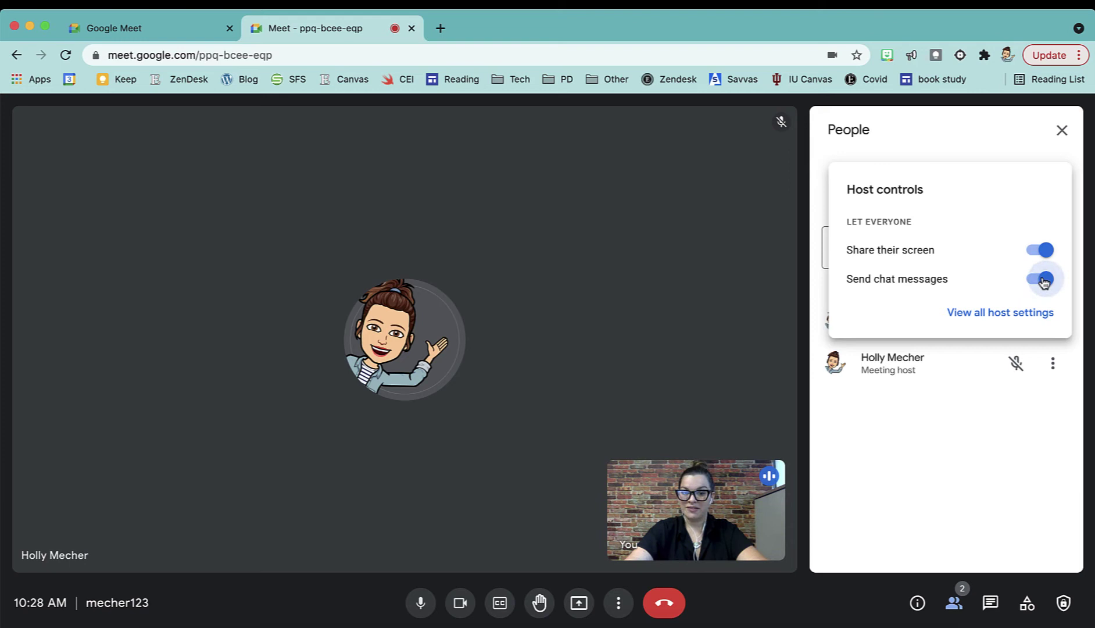
pyautogui.click(1044, 136)
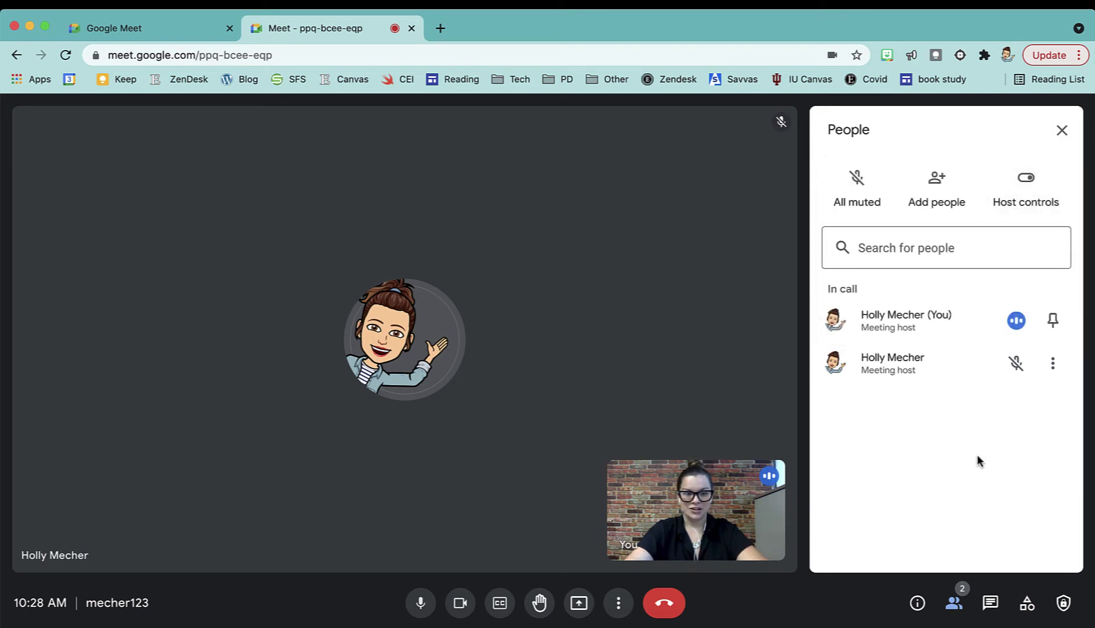
# - Open the in-call chat, then the Activities list offering Recording and Whiteboarding
pyautogui.click(994, 605)
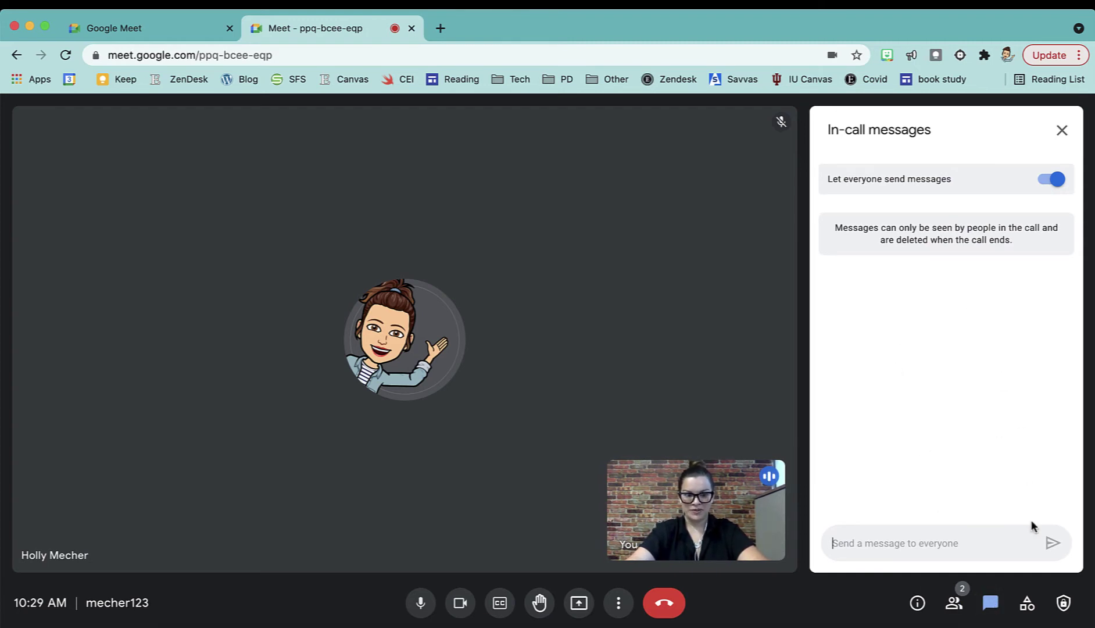
pyautogui.click(1027, 604)
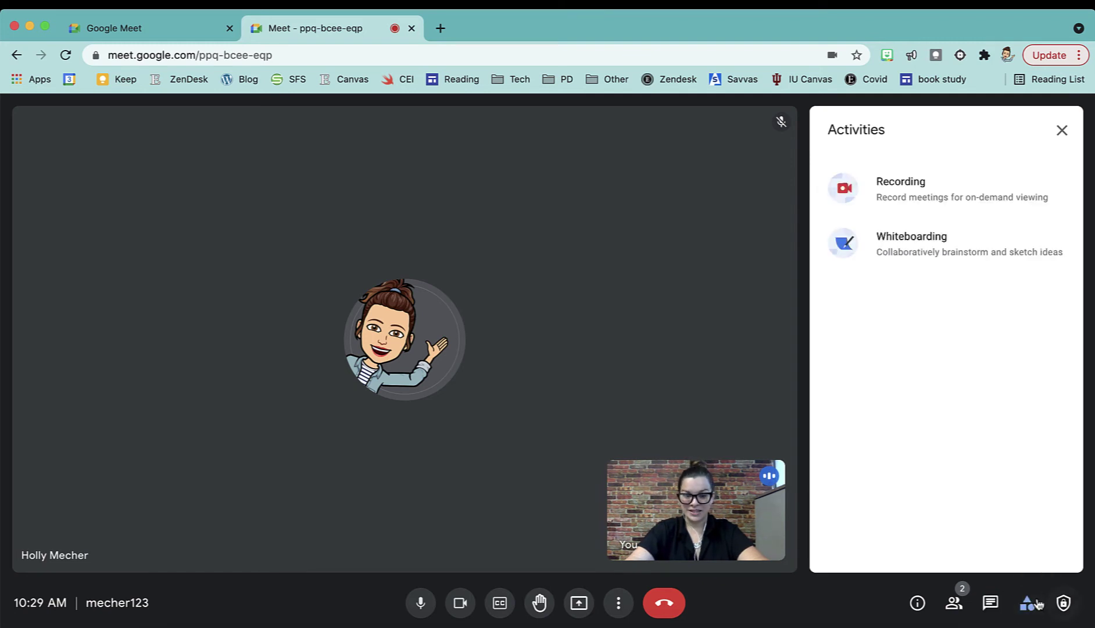
# - Start recording the call, confirm it, then stop and confirm so it saves to Drive
pyautogui.click(1028, 190)
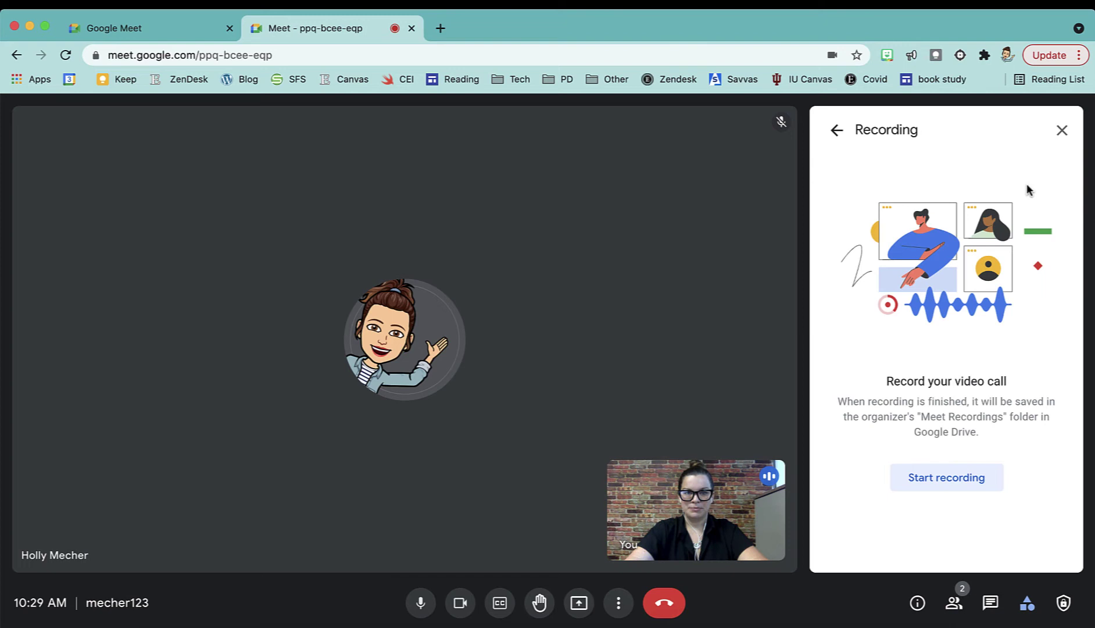
pyautogui.click(965, 481)
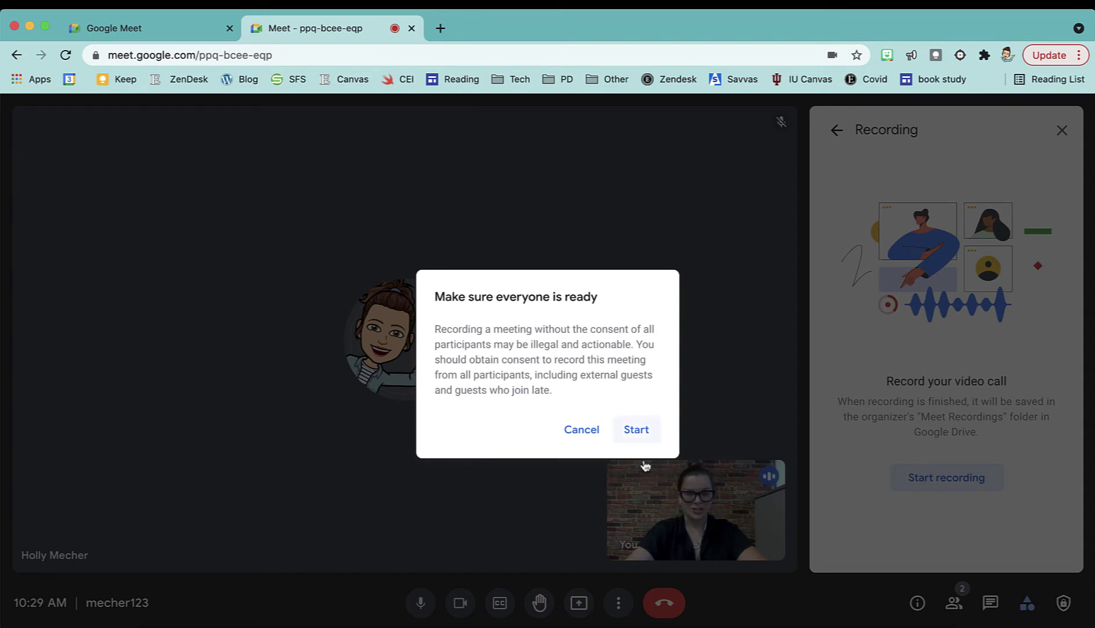
pyautogui.click(637, 433)
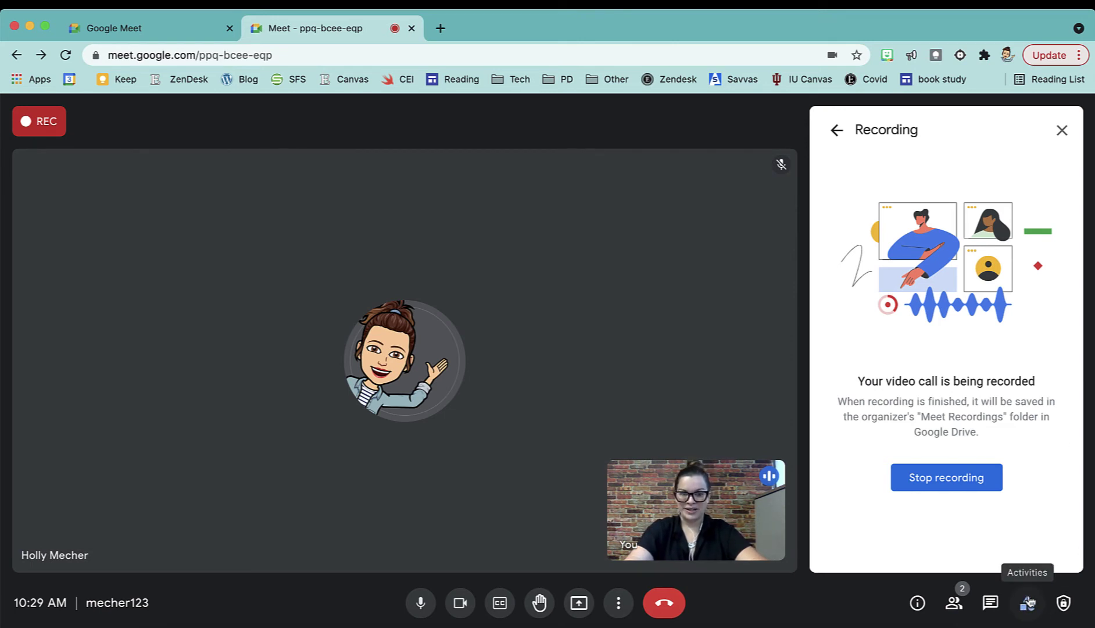
pyautogui.click(953, 482)
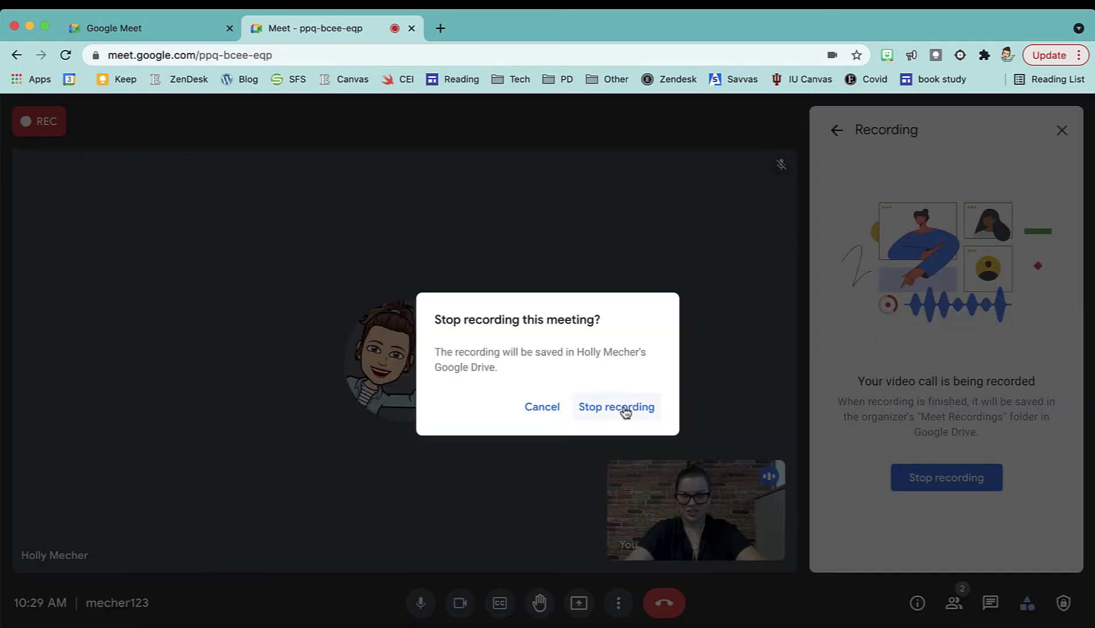
pyautogui.click(623, 408)
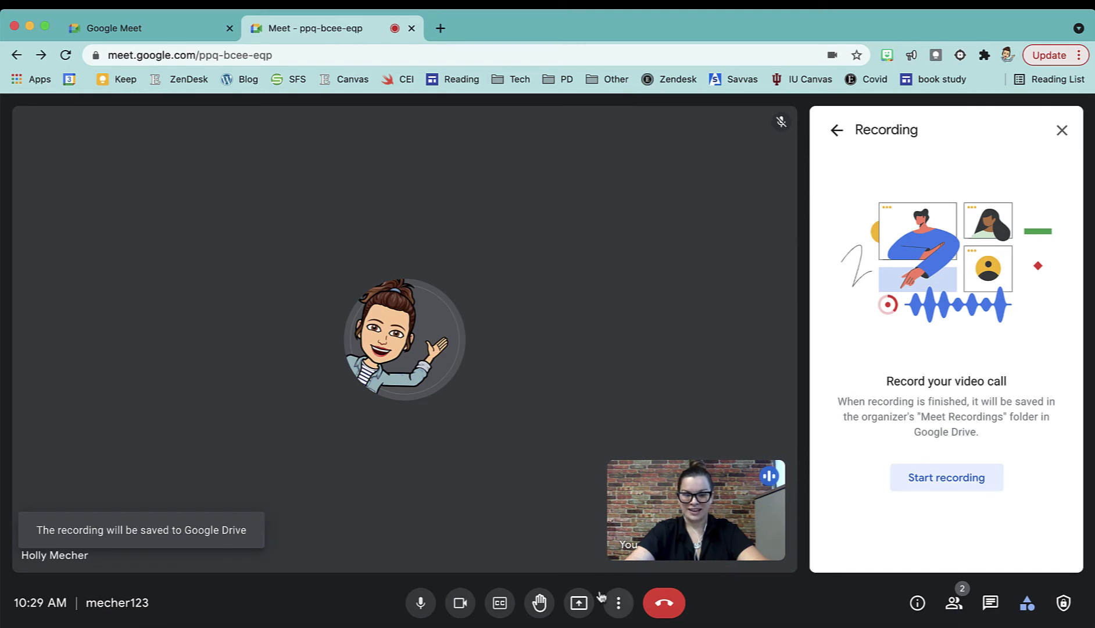
pyautogui.click(620, 605)
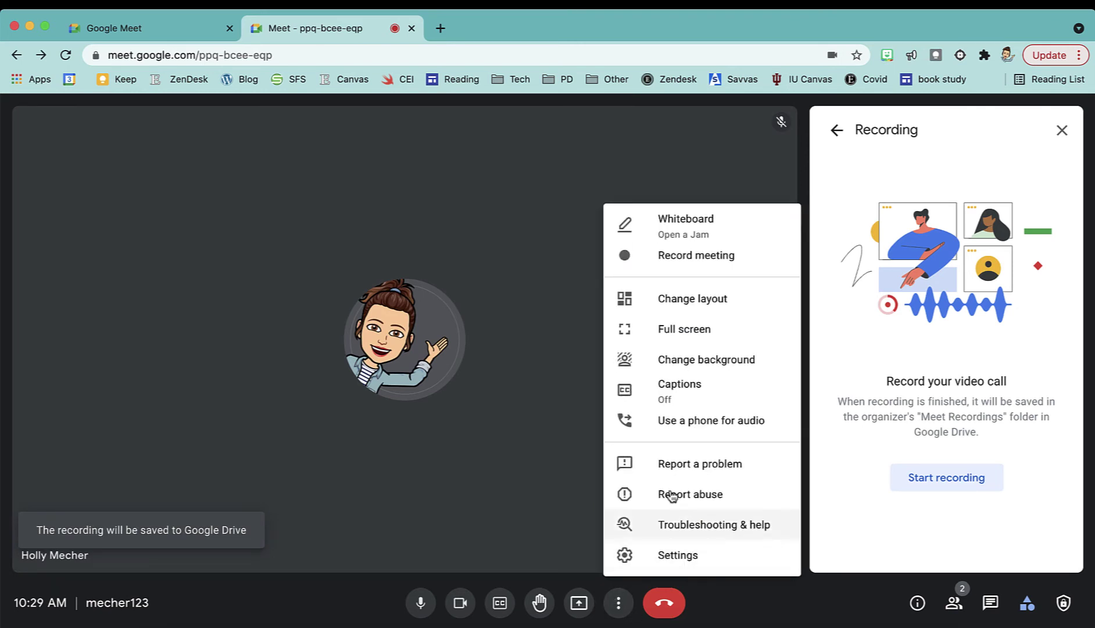
pyautogui.click(802, 158)
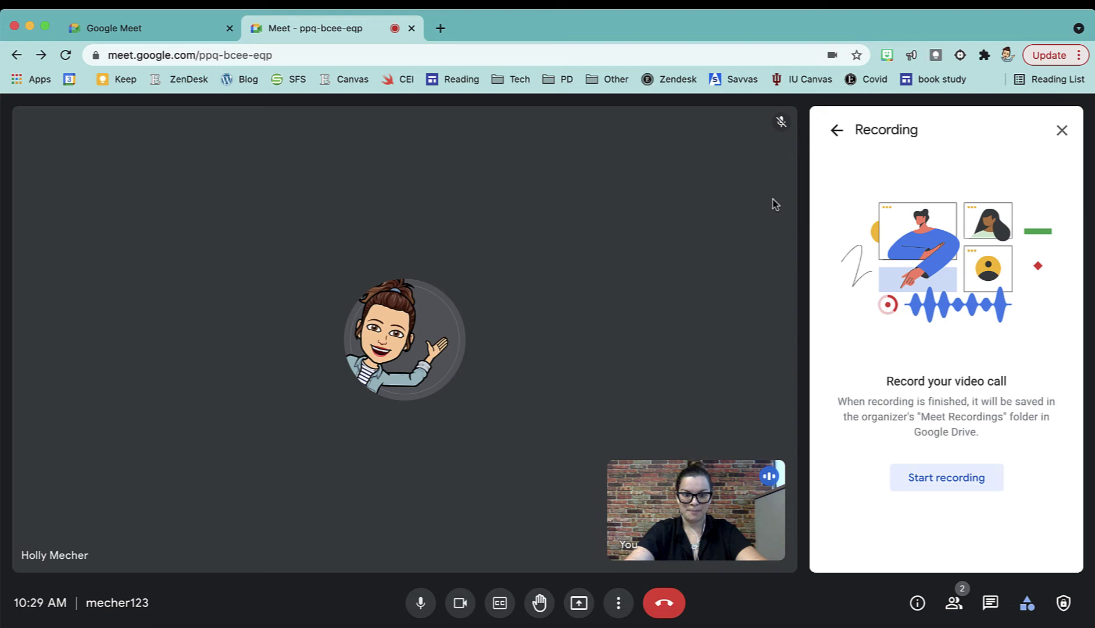
# - Return from the Recording options to the Activities list
pyautogui.click(837, 129)
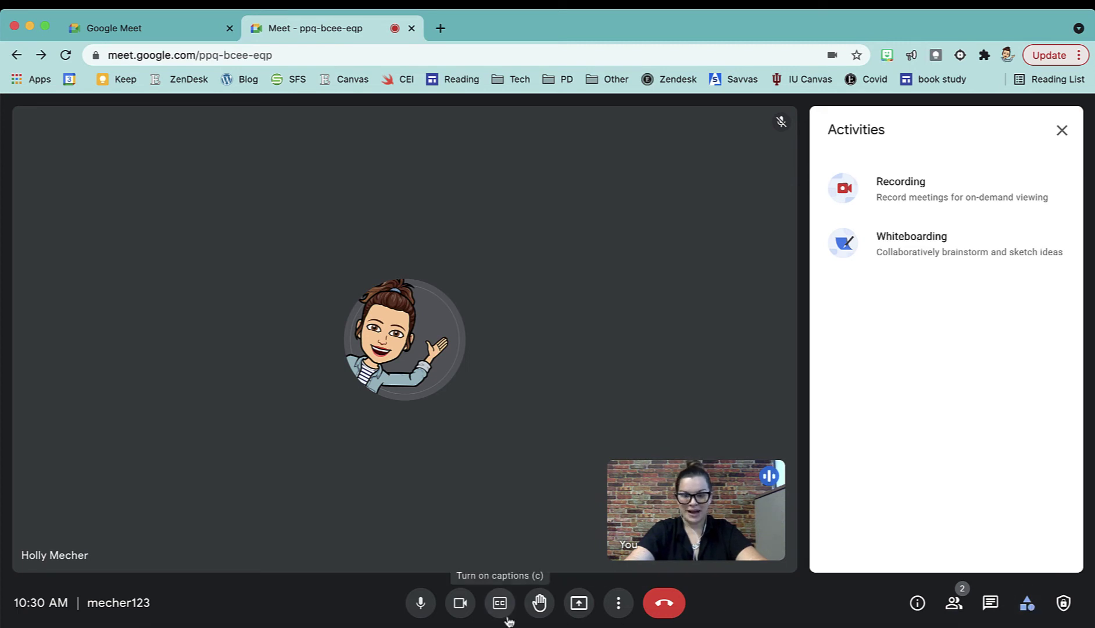
# - Mute the microphone and switch the camera off and back on
pyautogui.click(419, 607)
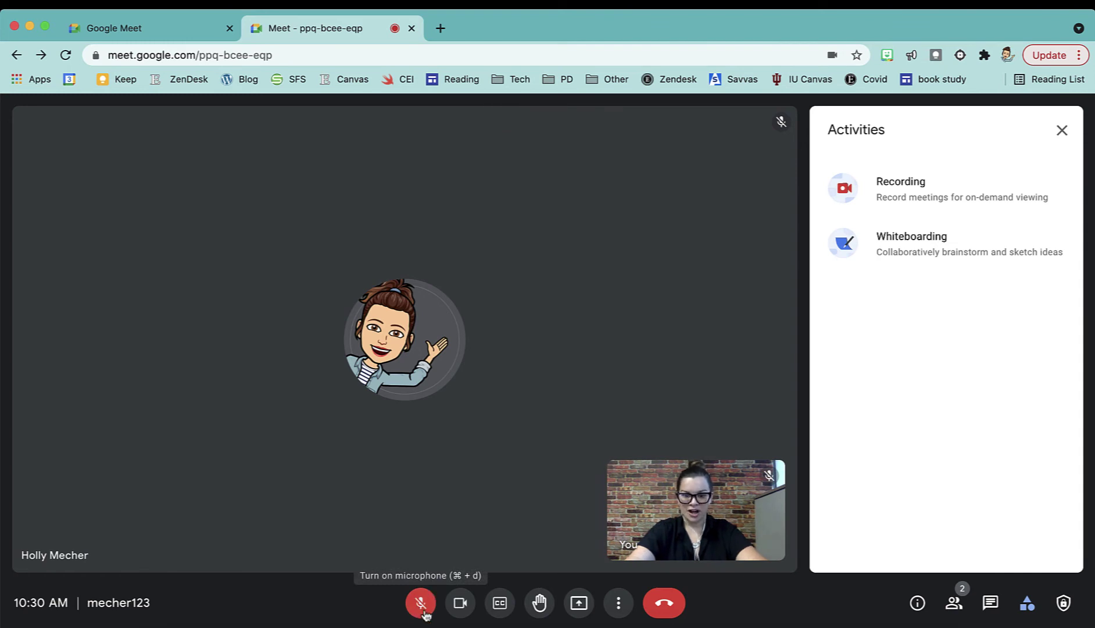
pyautogui.click(462, 617)
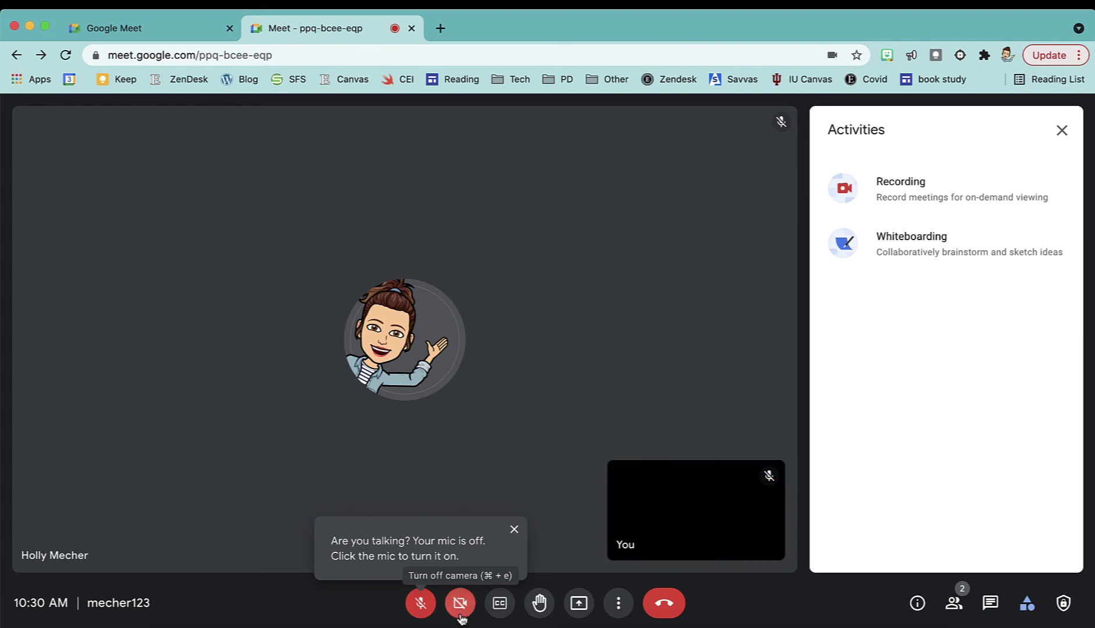
pyautogui.click(463, 609)
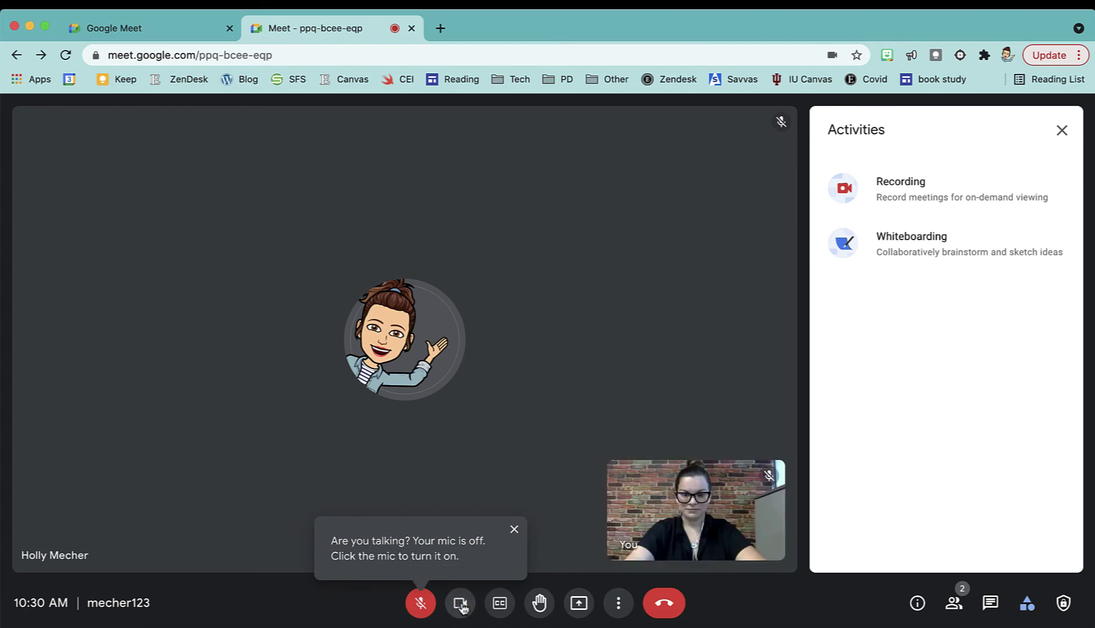
pyautogui.click(498, 601)
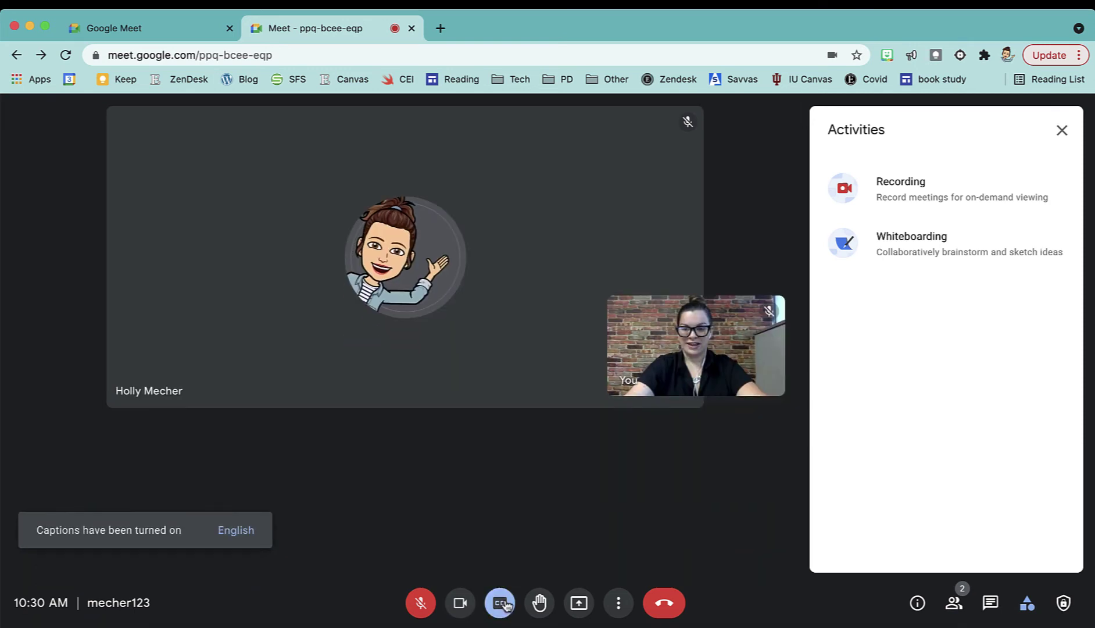
pyautogui.click(246, 530)
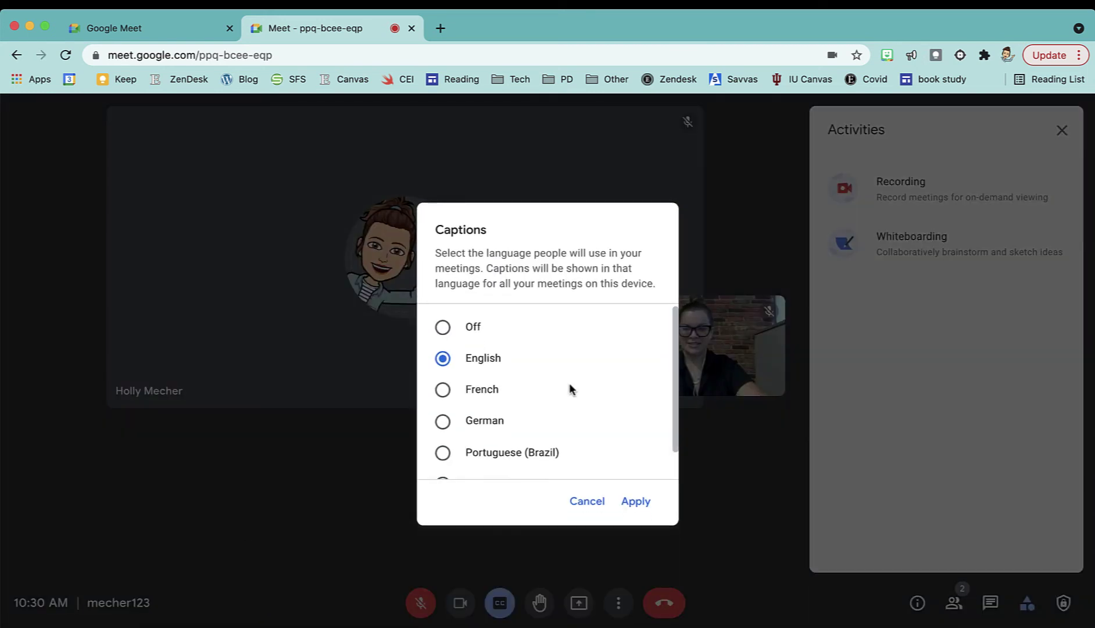
pyautogui.scroll(-2, 478, 390)
pyautogui.scroll(2, 478, 391)
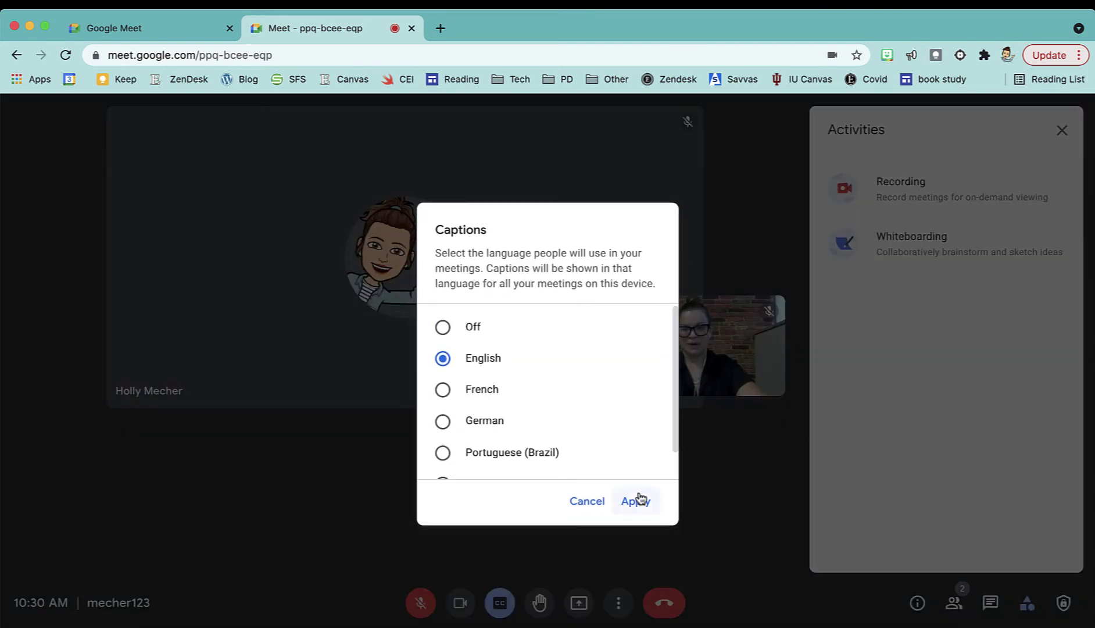
pyautogui.click(593, 506)
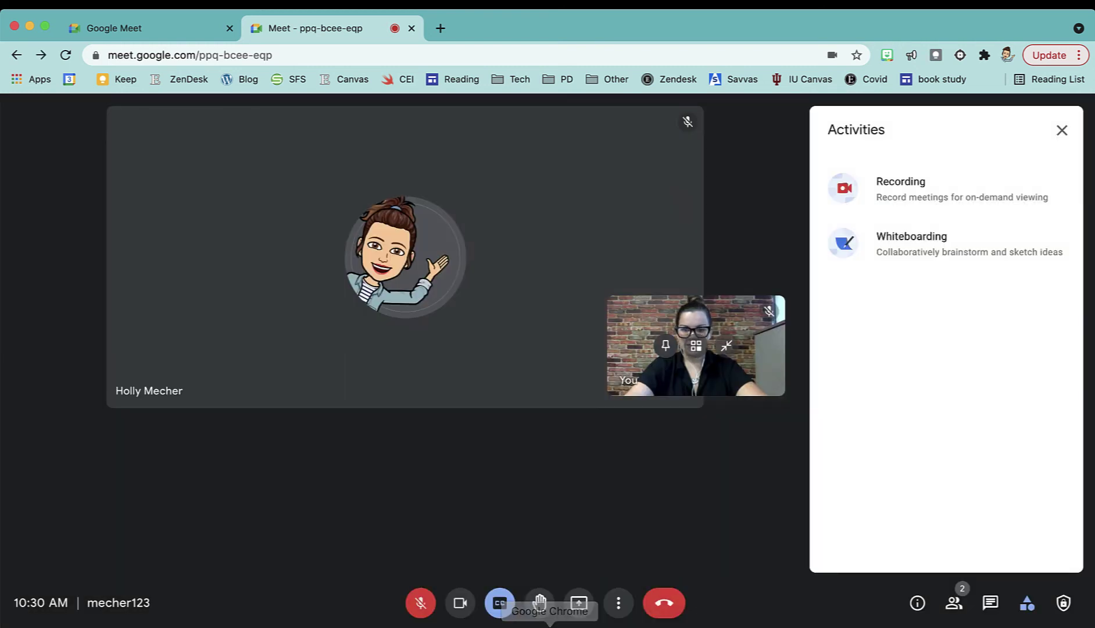
# - Raise your hand, check it in the People list, then lower it
pyautogui.click(544, 604)
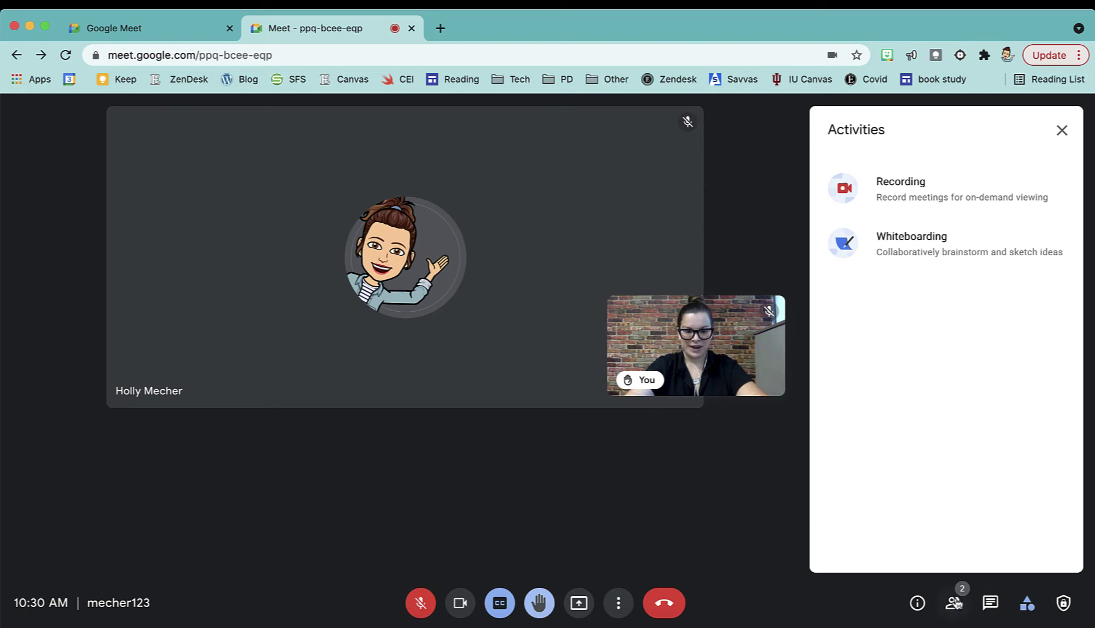
pyautogui.click(955, 604)
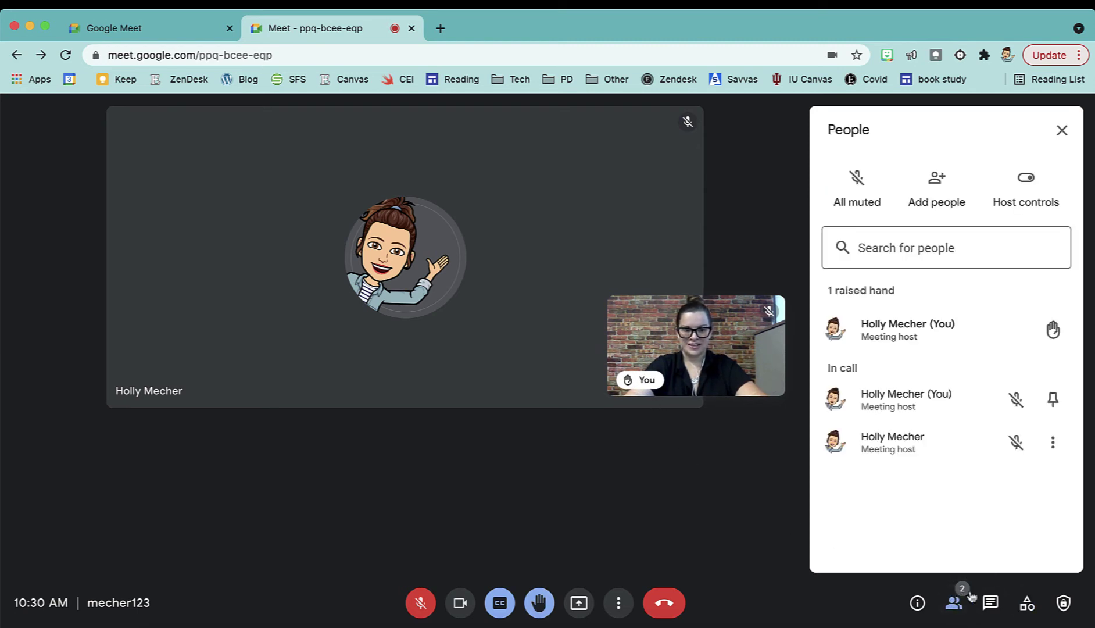
pyautogui.moveTo(842, 300)
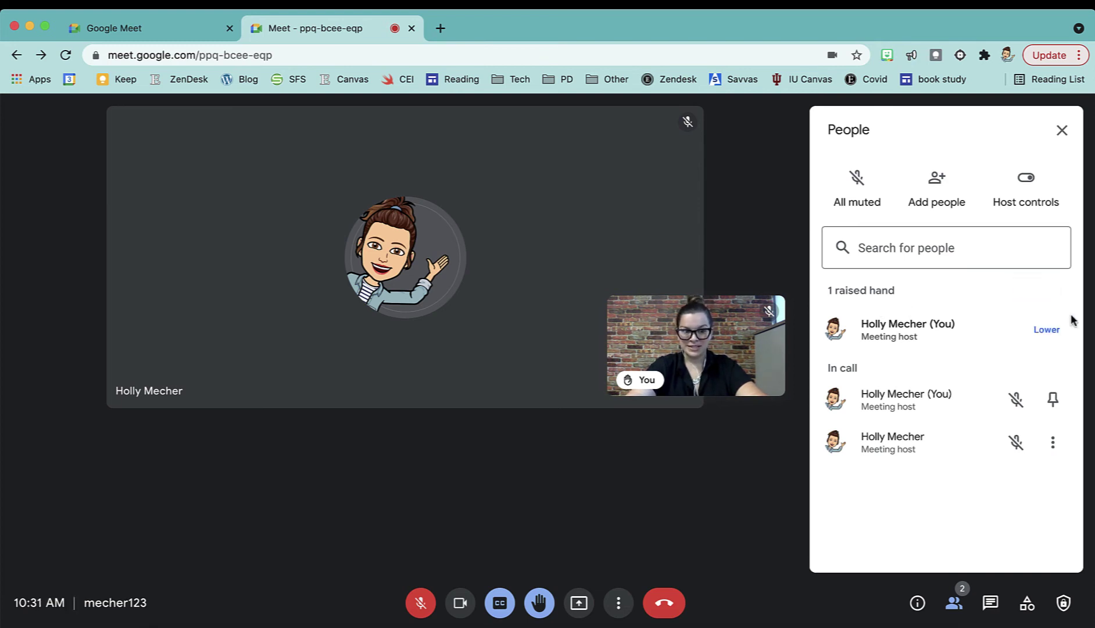
pyautogui.click(1050, 331)
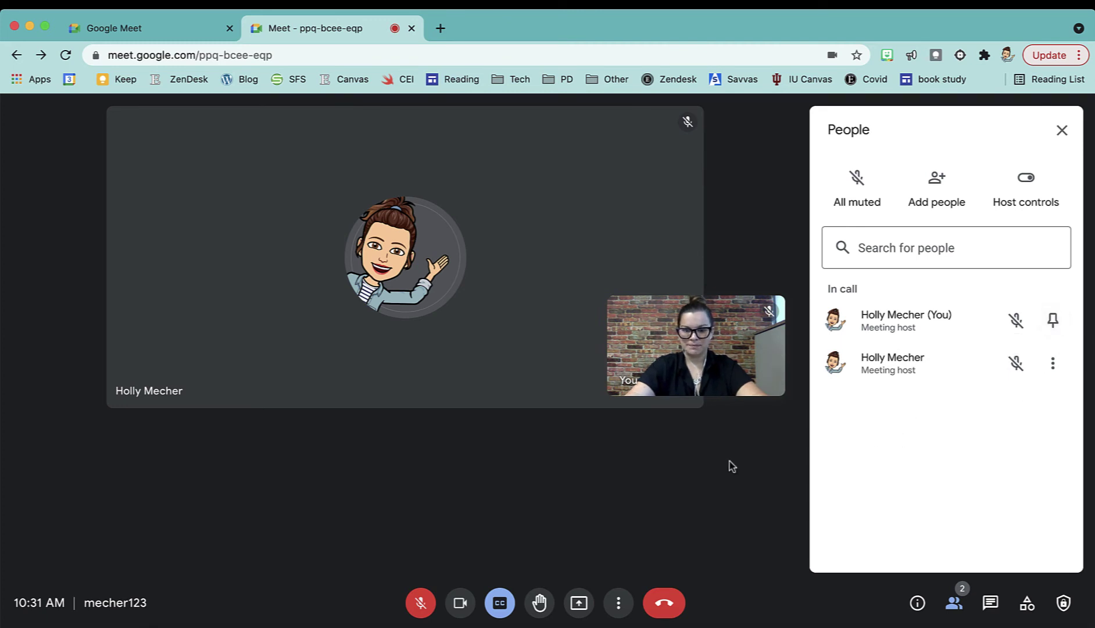
pyautogui.click(584, 606)
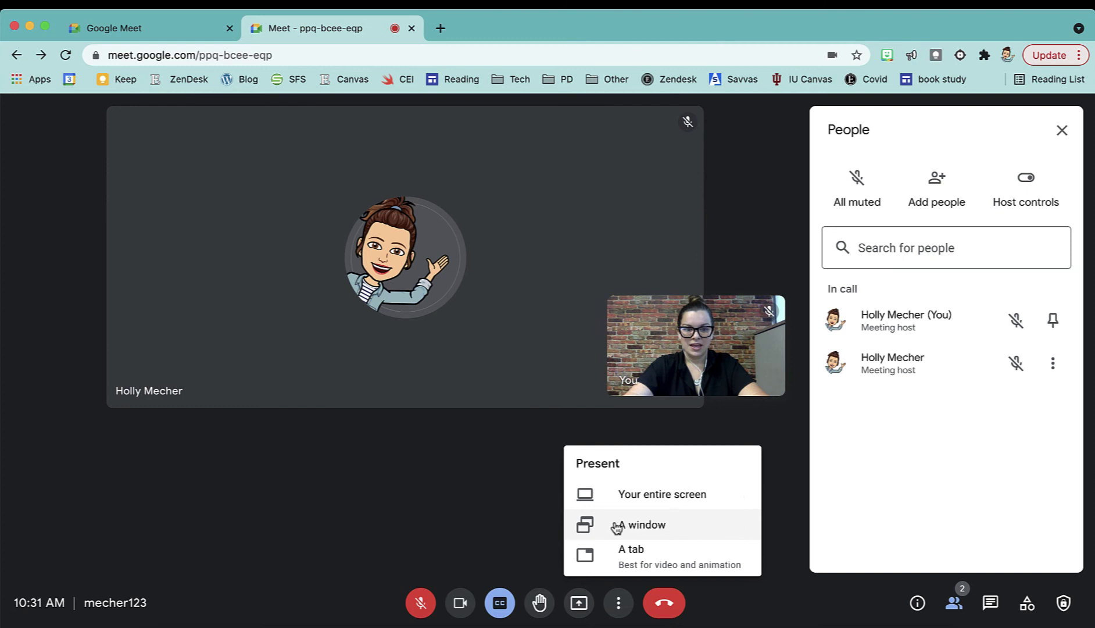
pyautogui.click(727, 525)
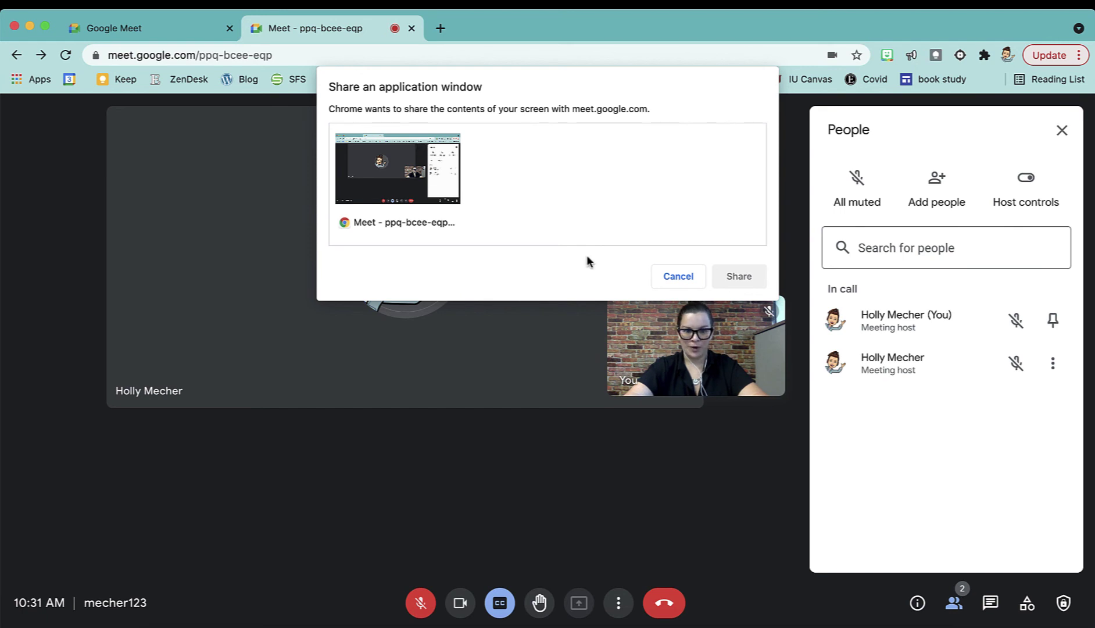
pyautogui.click(678, 277)
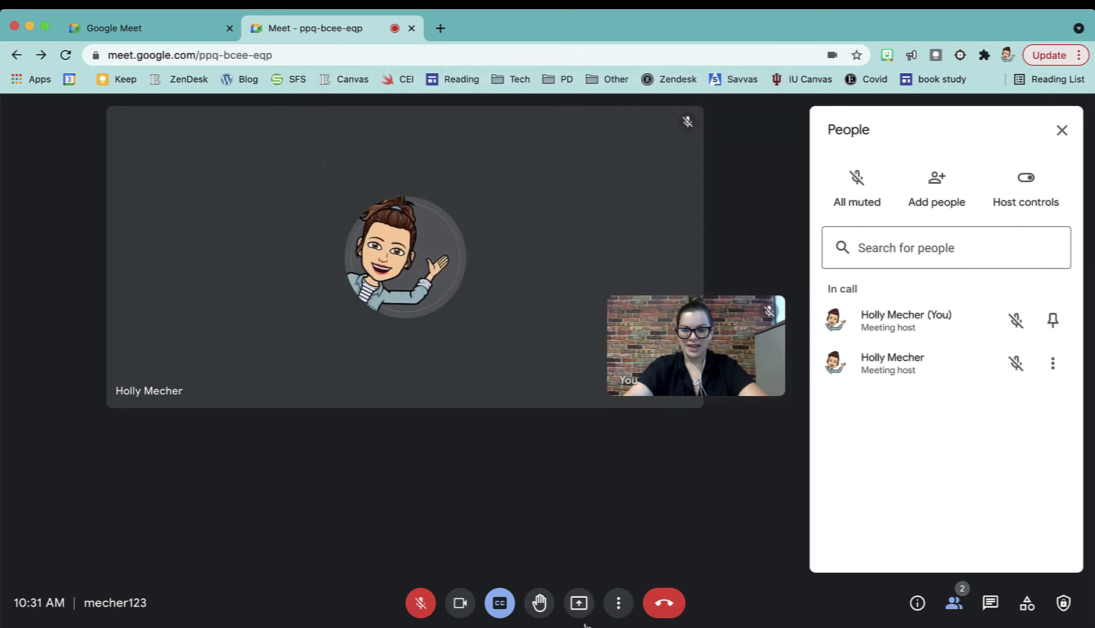
pyautogui.click(579, 604)
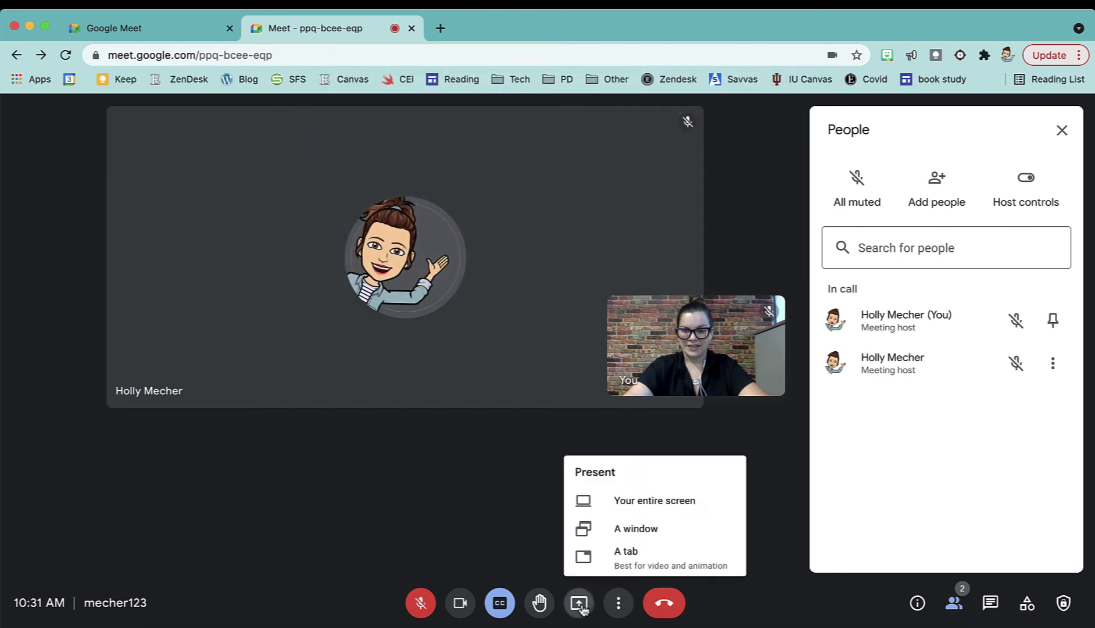
pyautogui.click(739, 551)
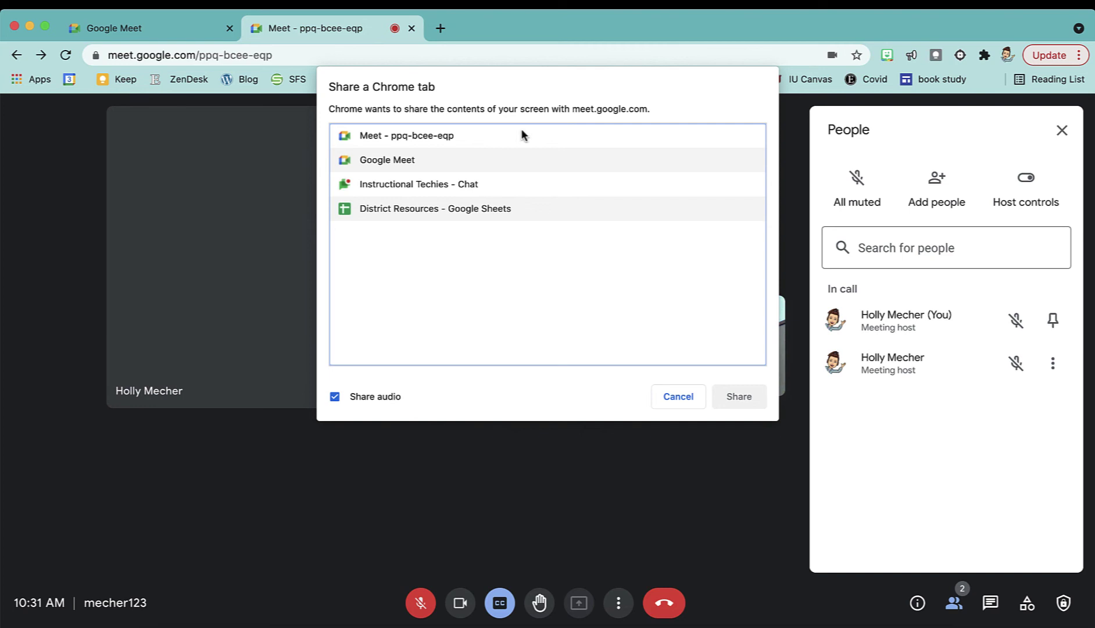
pyautogui.click(678, 396)
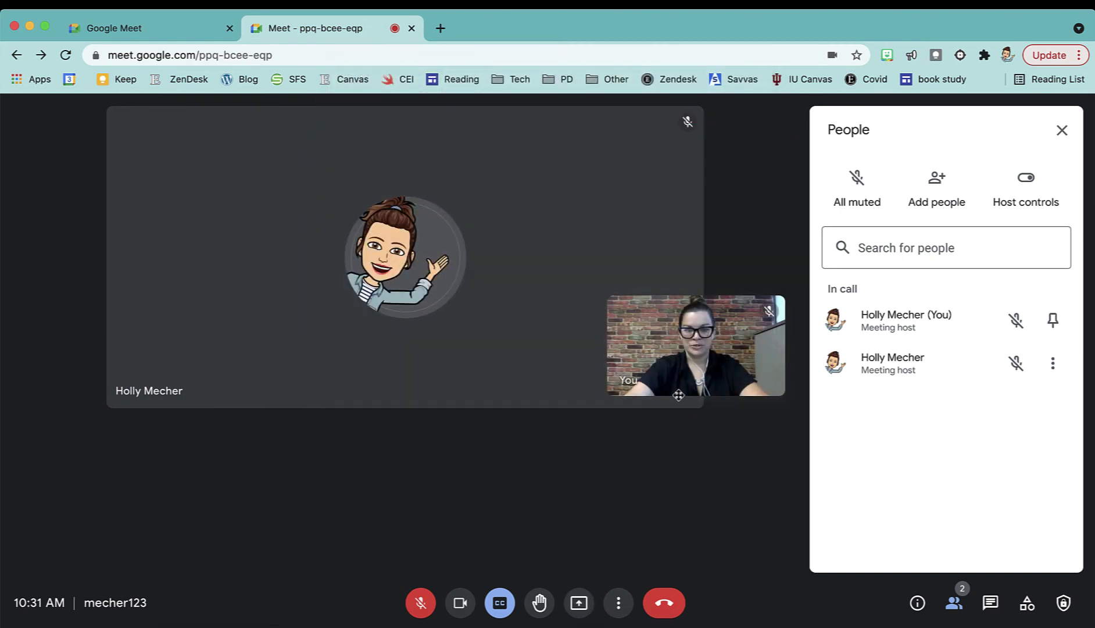
pyautogui.click(621, 605)
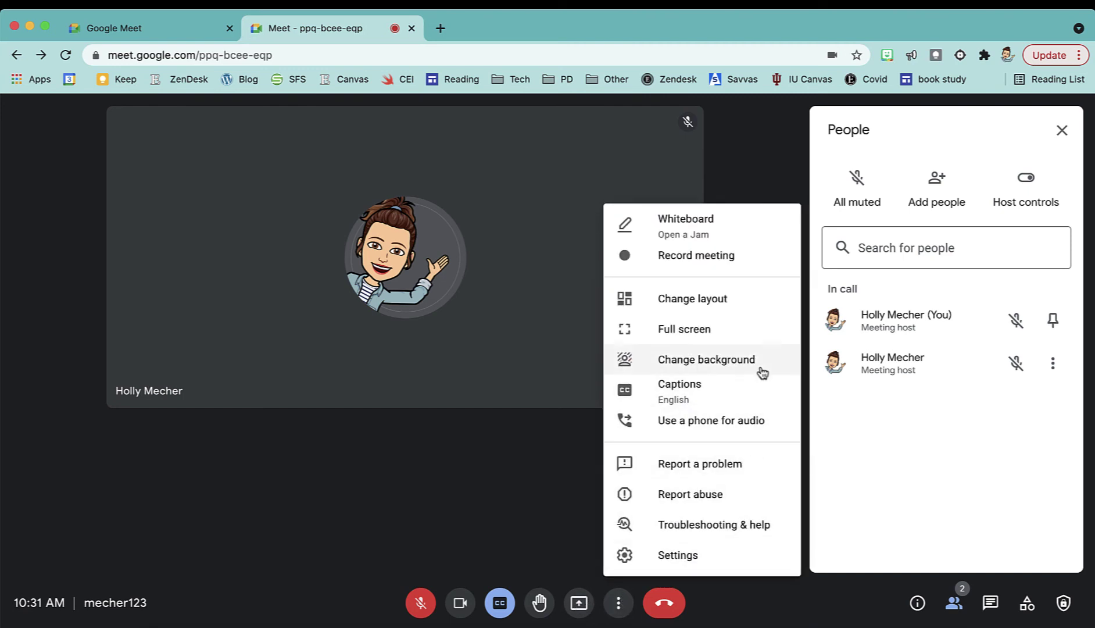
pyautogui.click(738, 300)
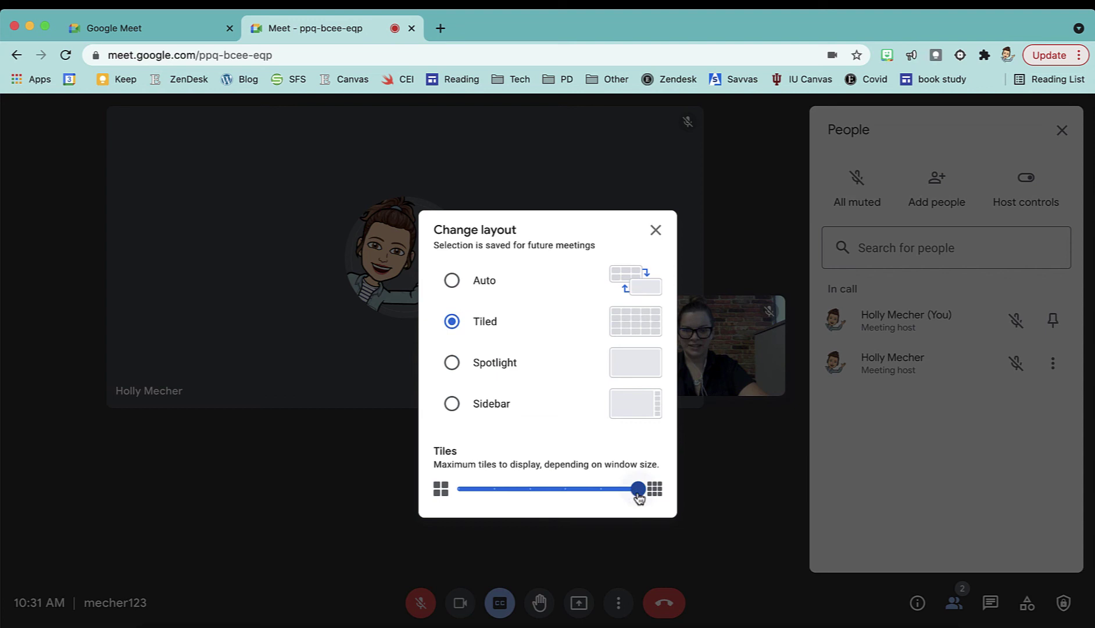
pyautogui.moveTo(638, 492); pyautogui.dragTo(530, 496)
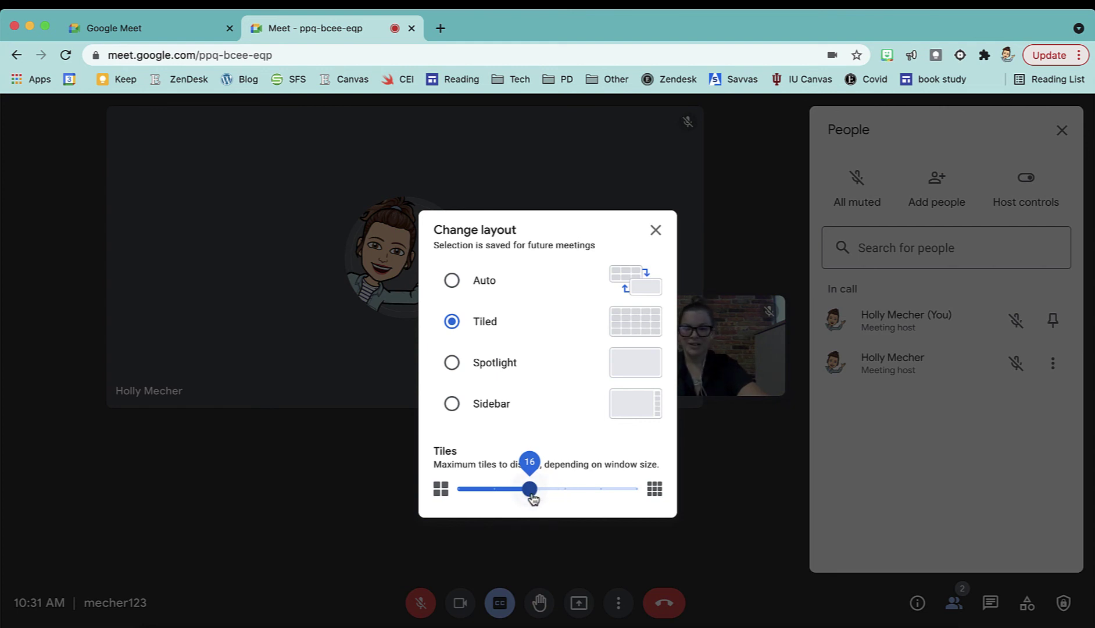
pyautogui.moveTo(532, 497); pyautogui.dragTo(674, 503)
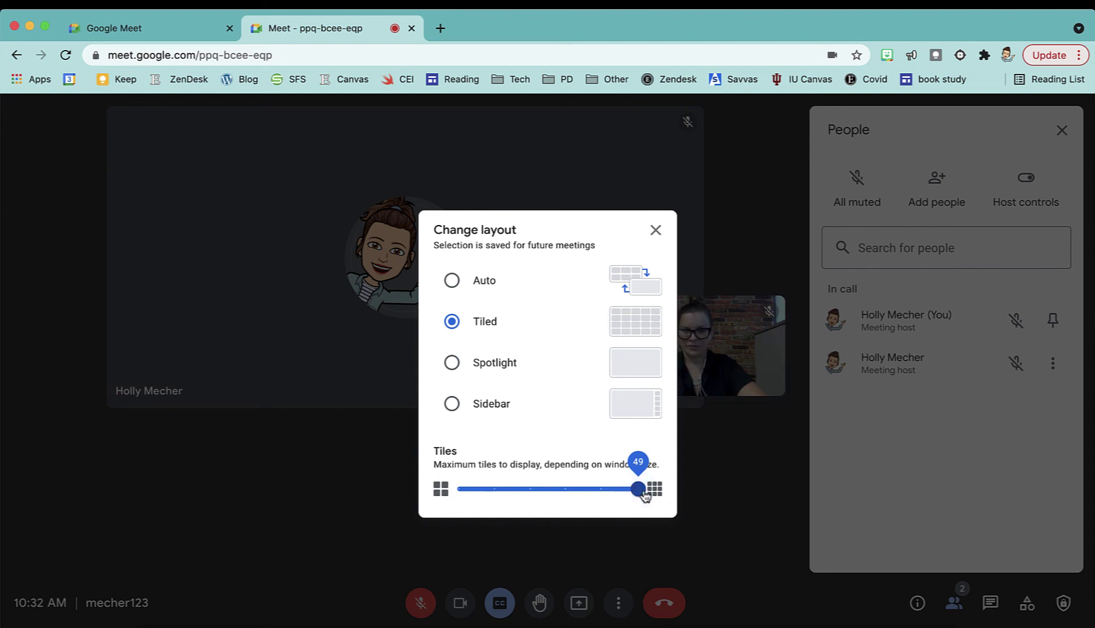
pyautogui.click(655, 230)
pyautogui.click(619, 605)
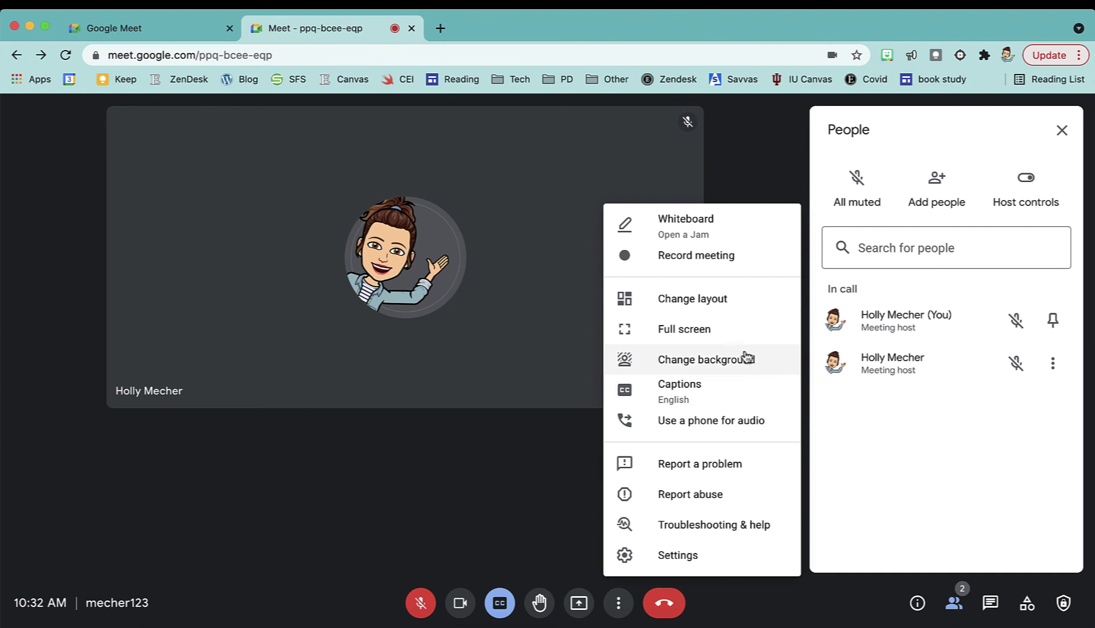
pyautogui.click(618, 603)
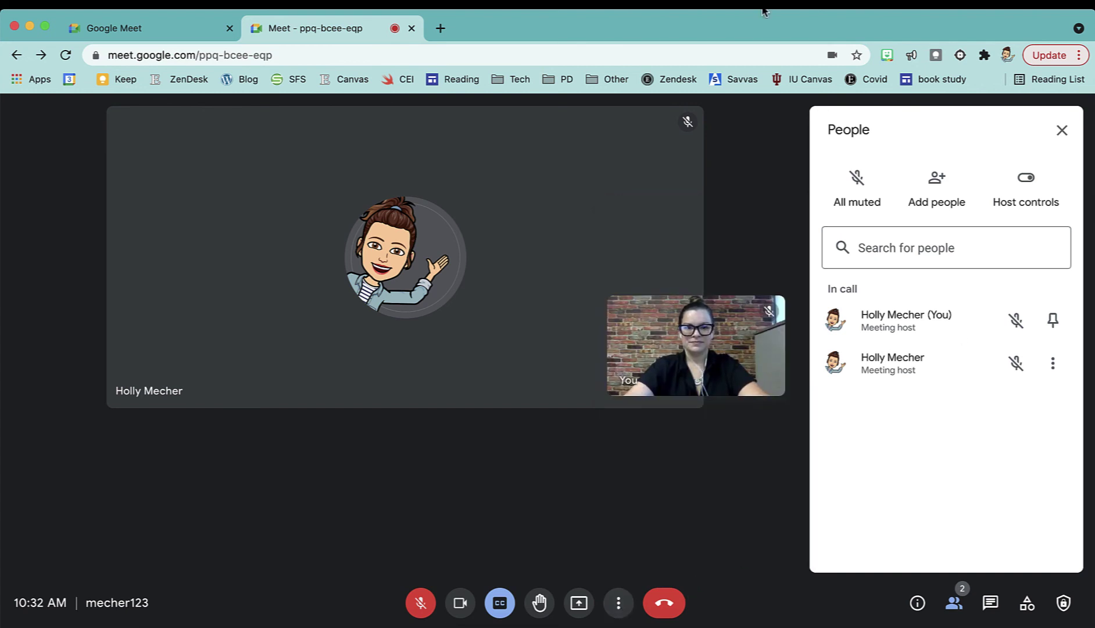
# - Leave the meeting choosing 'End the call' so it ends for everyone
pyautogui.click(741, 4)
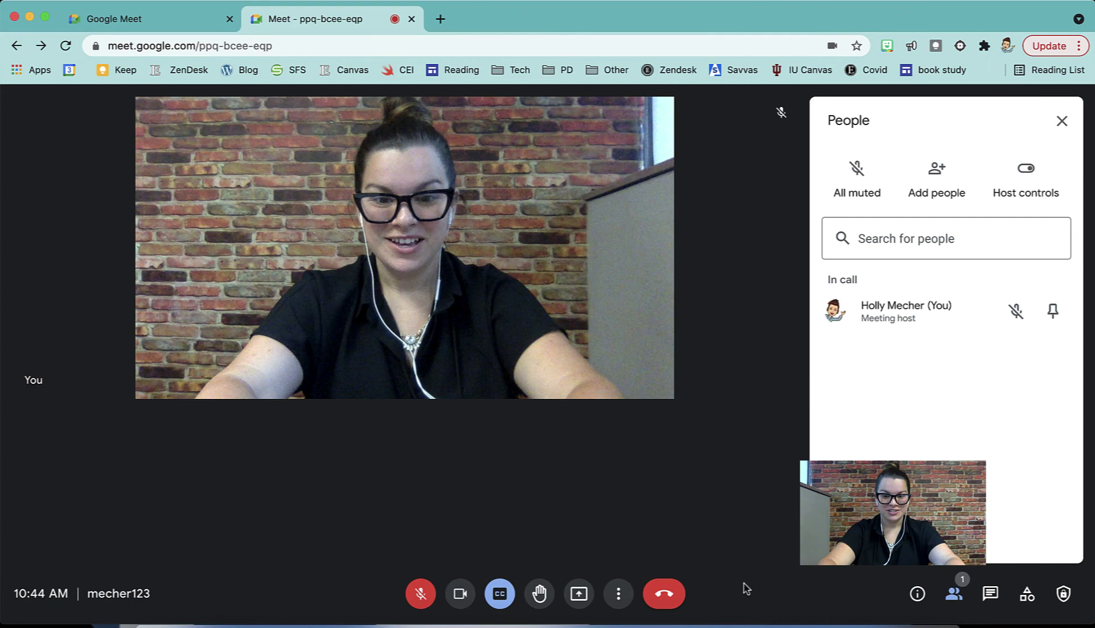
pyautogui.click(667, 595)
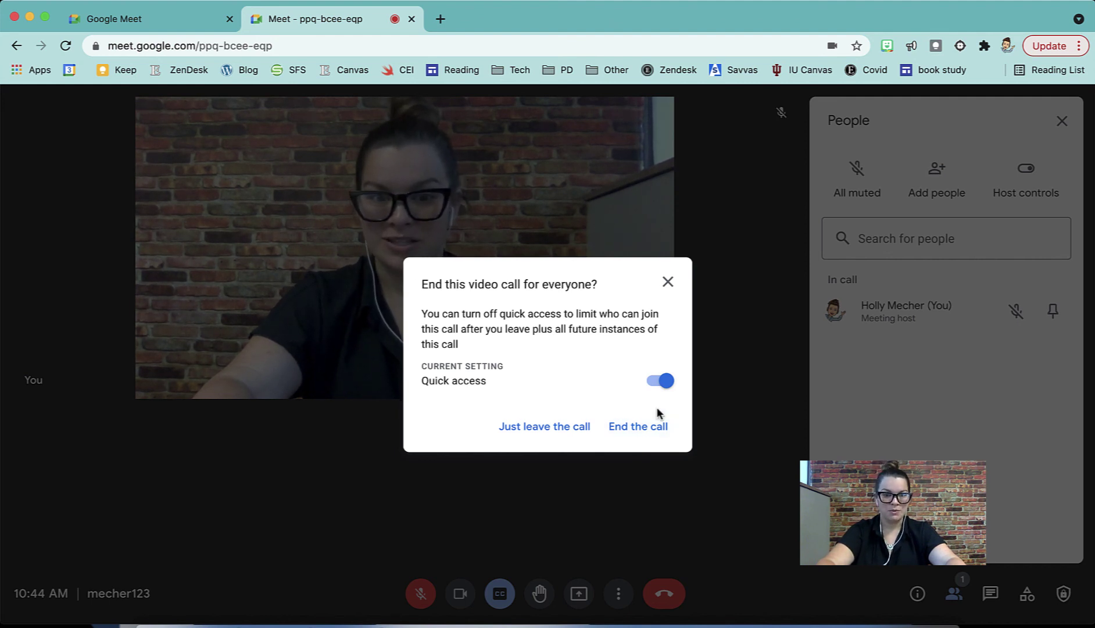
pyautogui.click(638, 430)
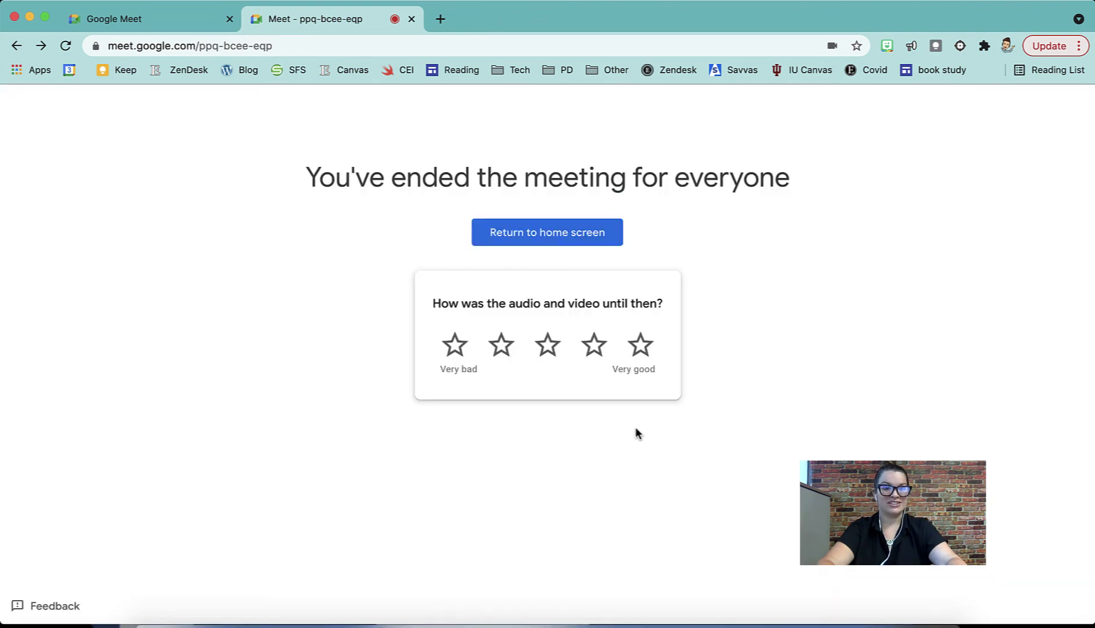
# - Close the finished meeting's tab with Cmd+W, leaving the Meet home tab
pyautogui.press('super+w')
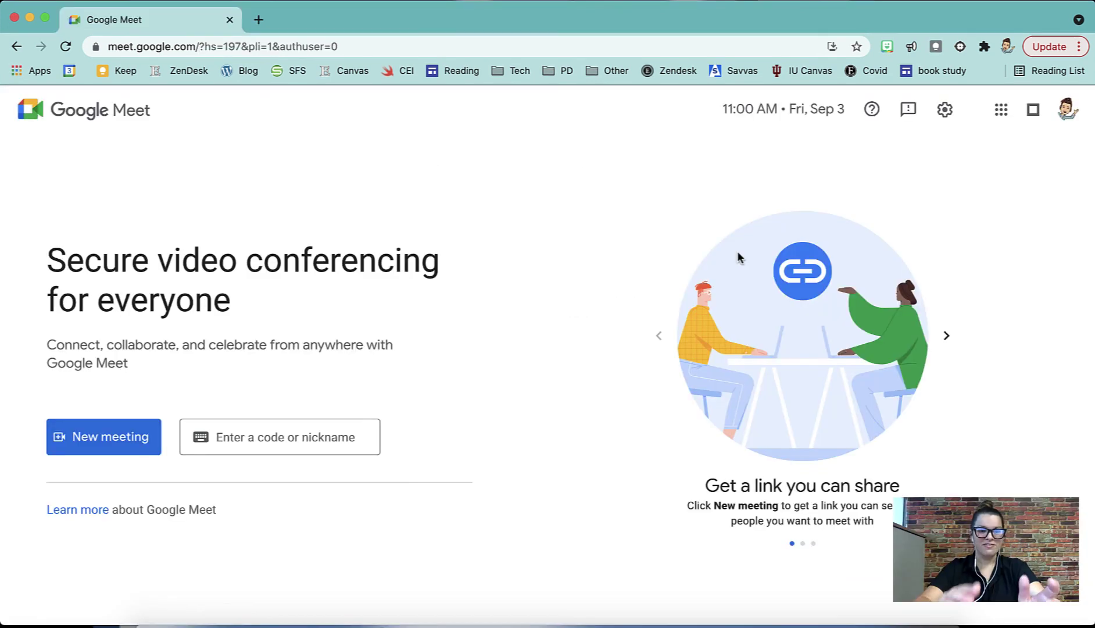